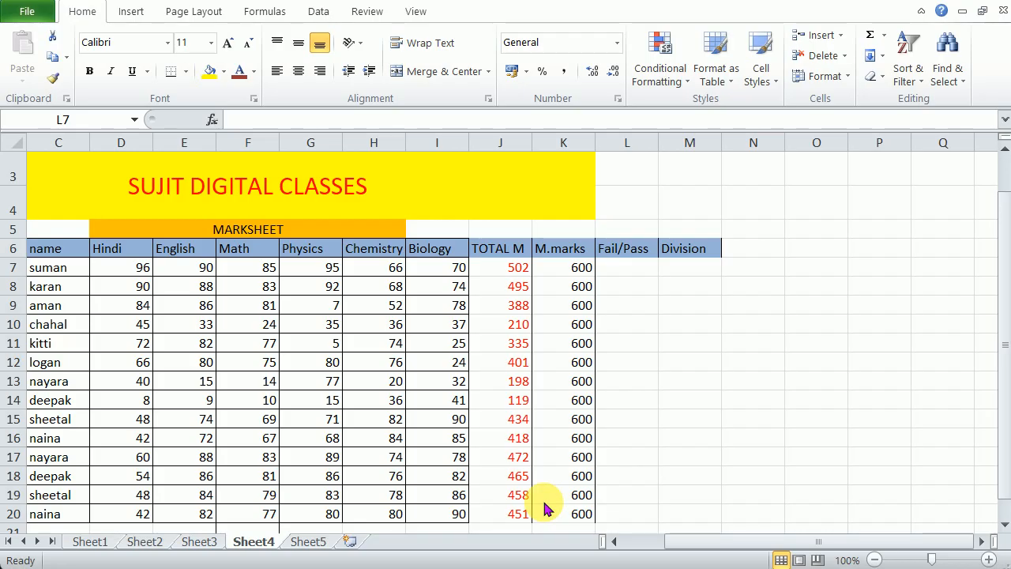
click(310, 542)
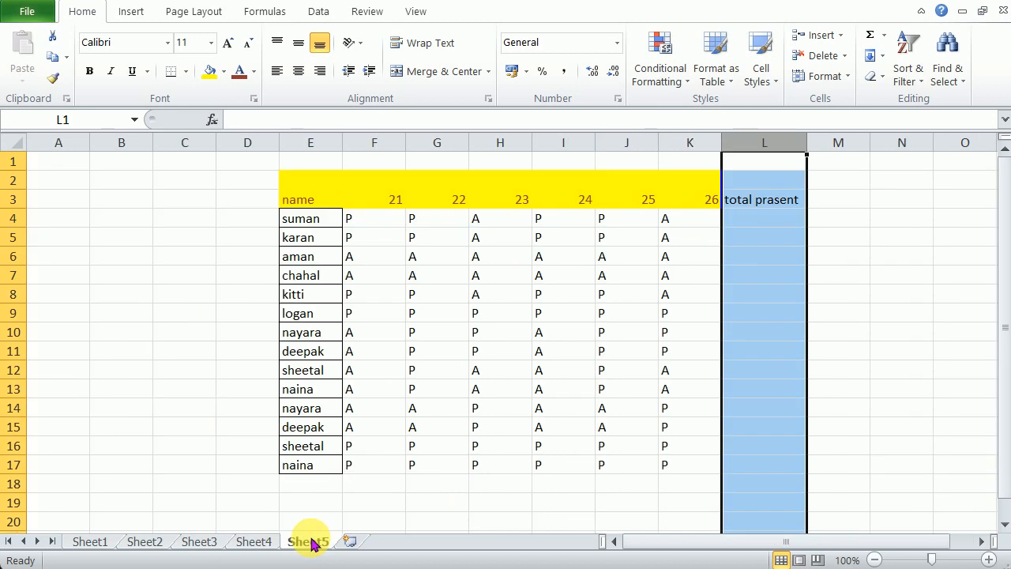
click(256, 543)
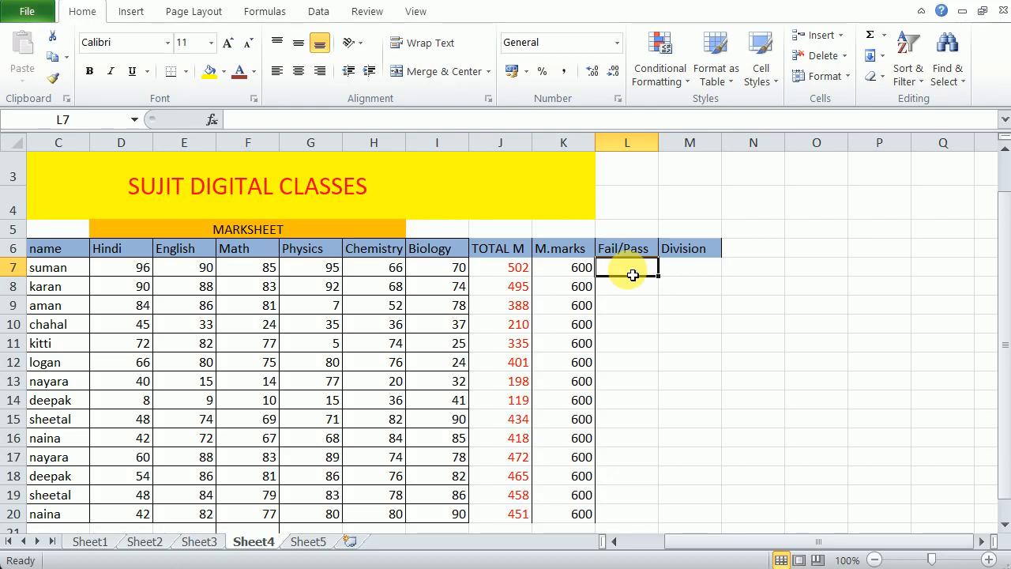
- Enter the formula =IF(J7>198,"PASS","FAIL") in cell L7 of the Fail/Pass column
text(if)
key(BackSpace)
key(BackSpace)
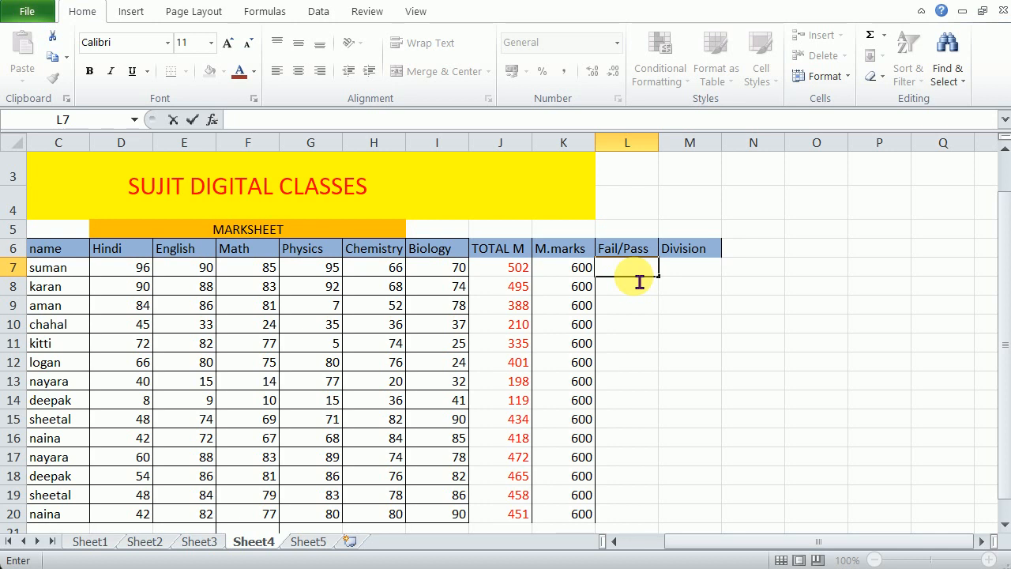
text(=if)
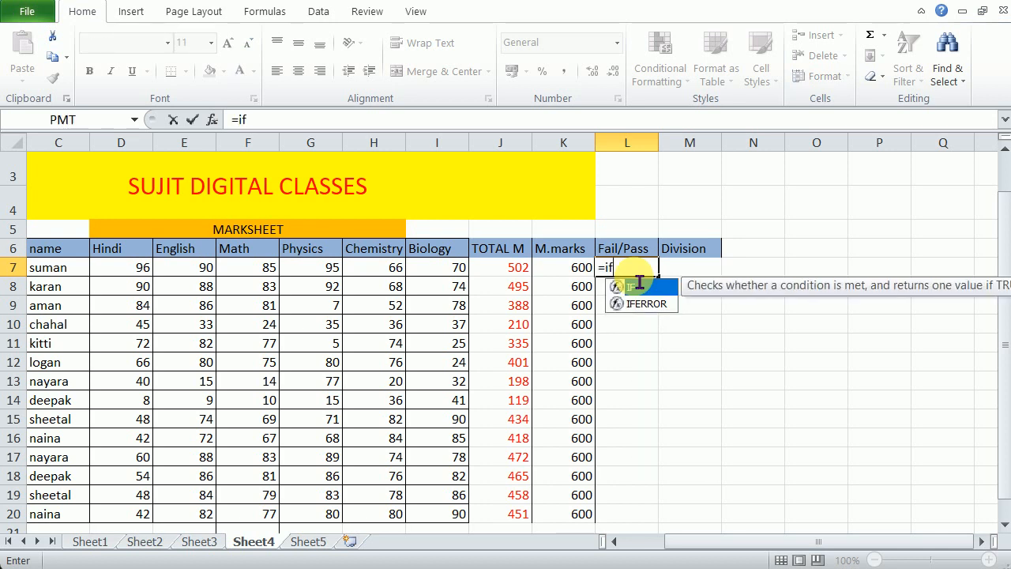
double_click(649, 287)
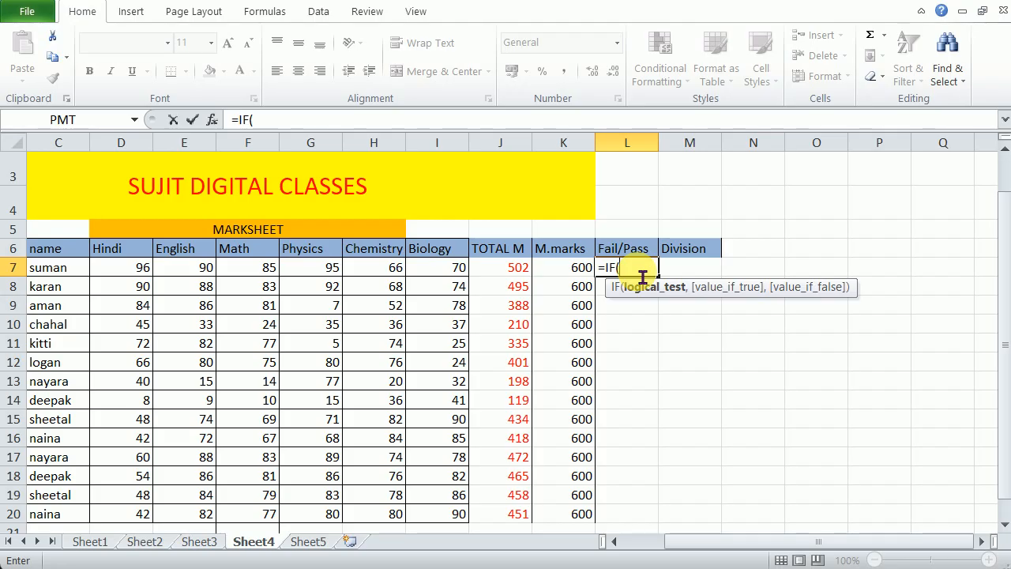
click(521, 274)
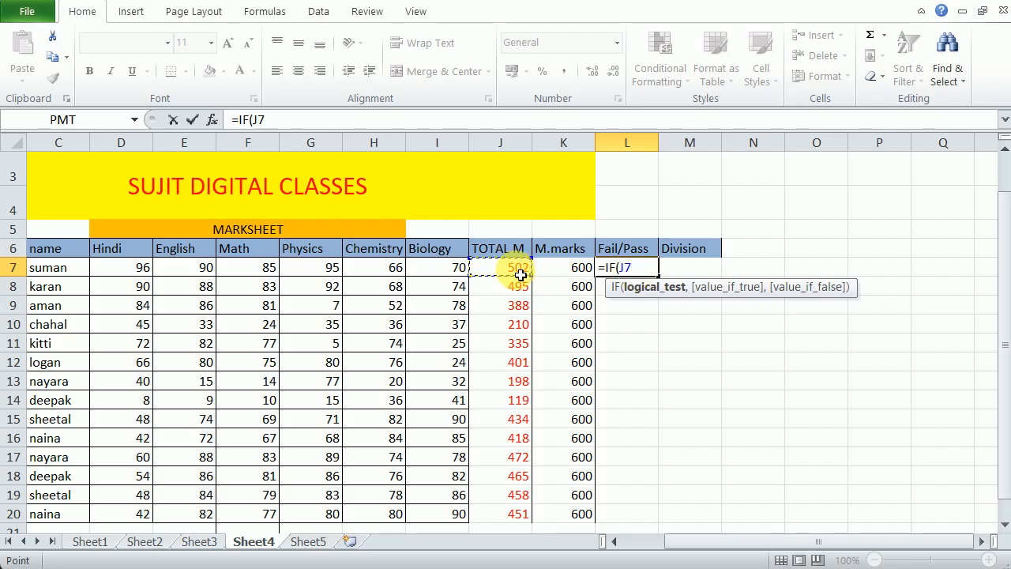
text(>)
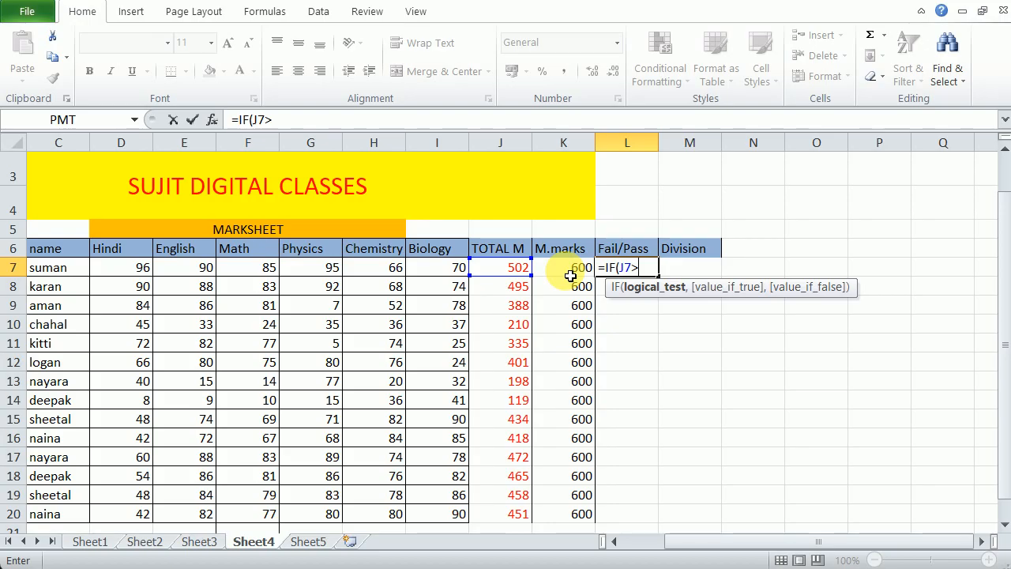
text(198)
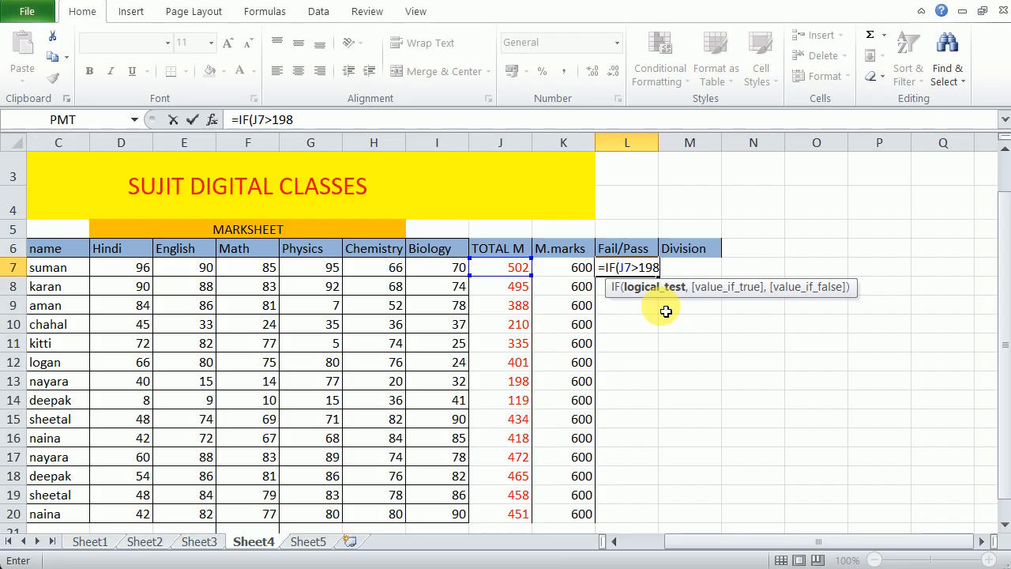
text(,)
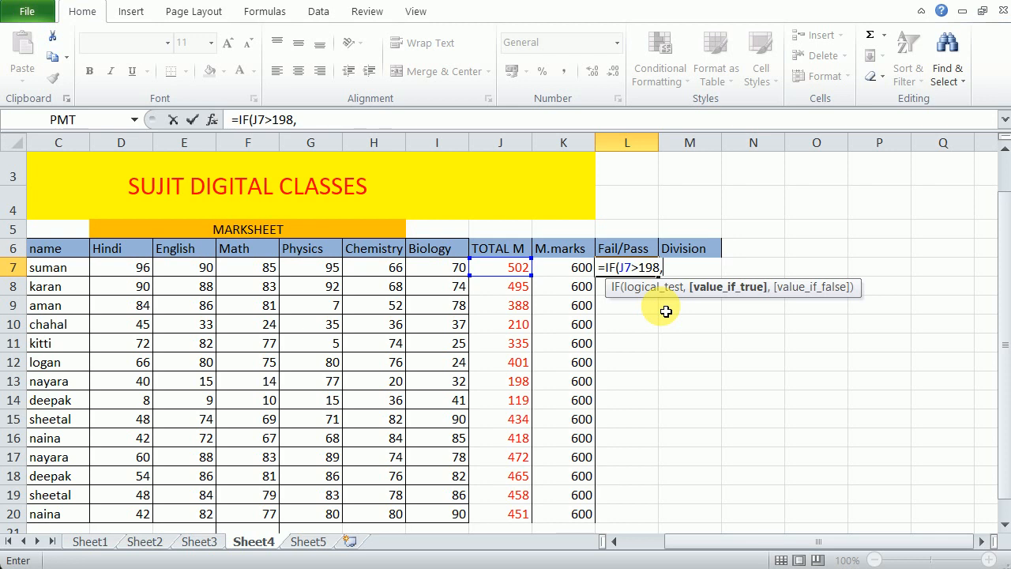
text("PASS",)
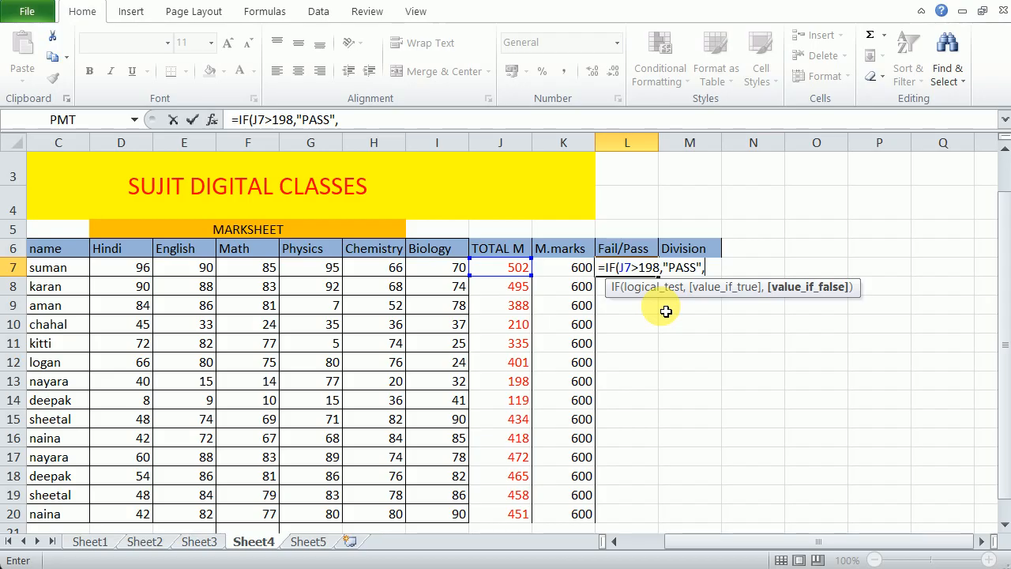
text("FAIL)
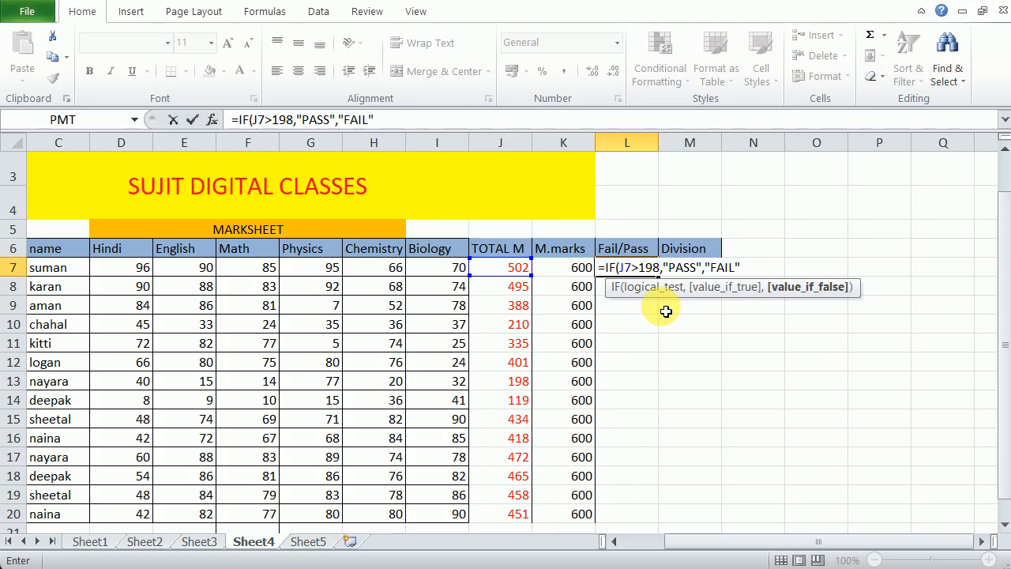
text("))
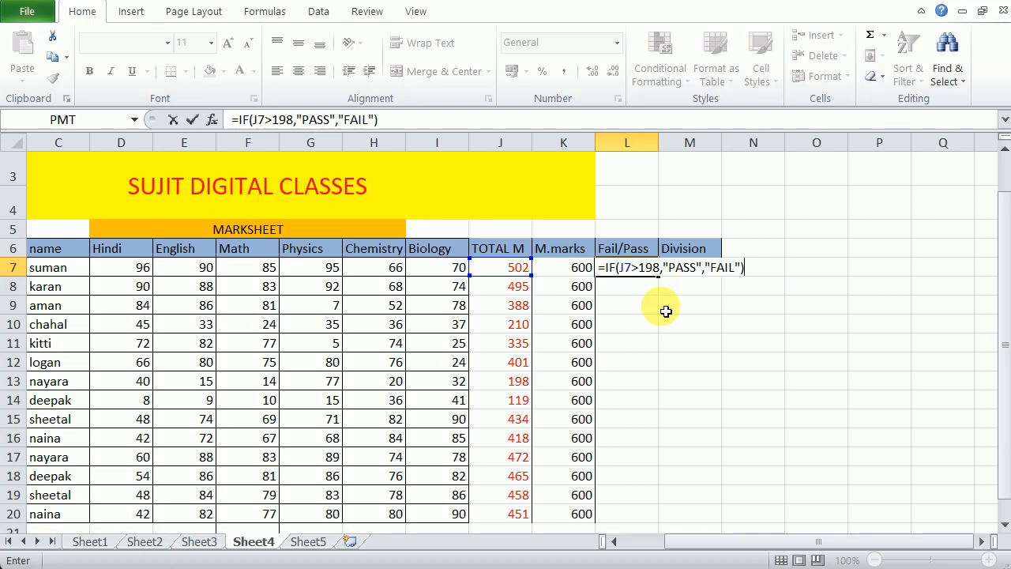
key(Return)
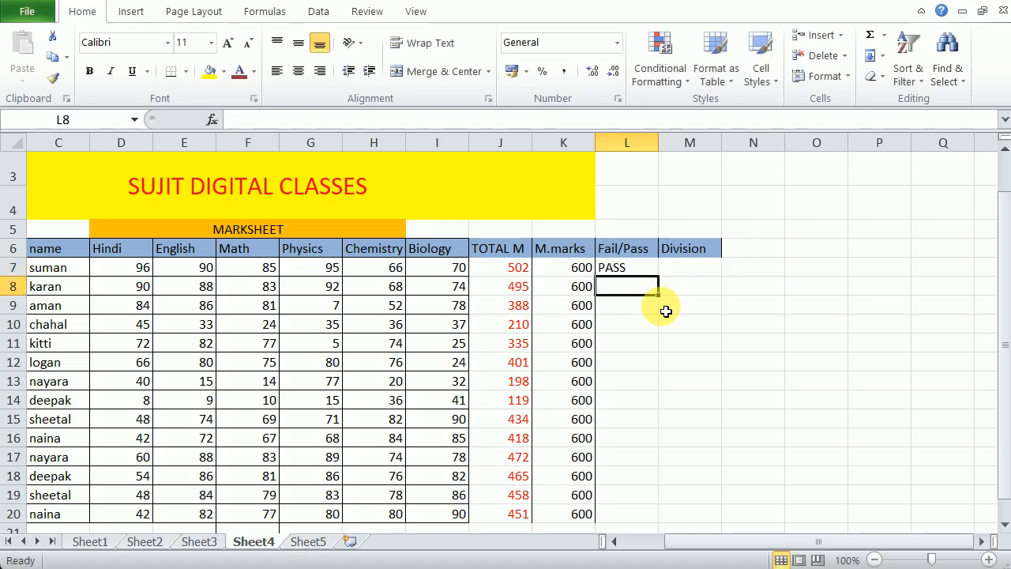
- Fill the Fail/Pass formula from L7 down through L20
click(621, 267)
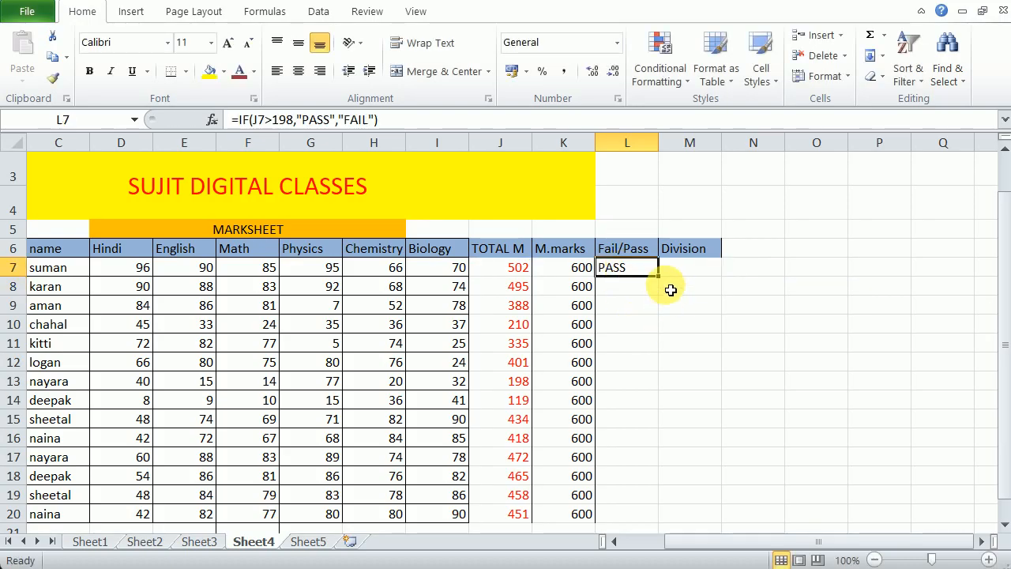
drag(660, 277, 655, 521)
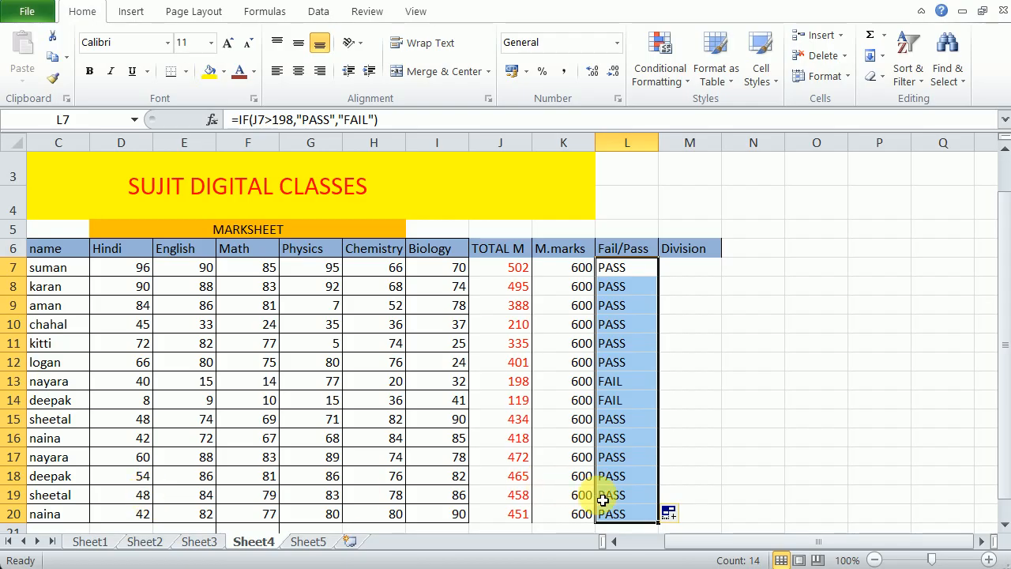
- Change the row 19 marks to 12 for Hindi, 25 for English, Physics and Chemistry, and 36 for Biology
click(150, 502)
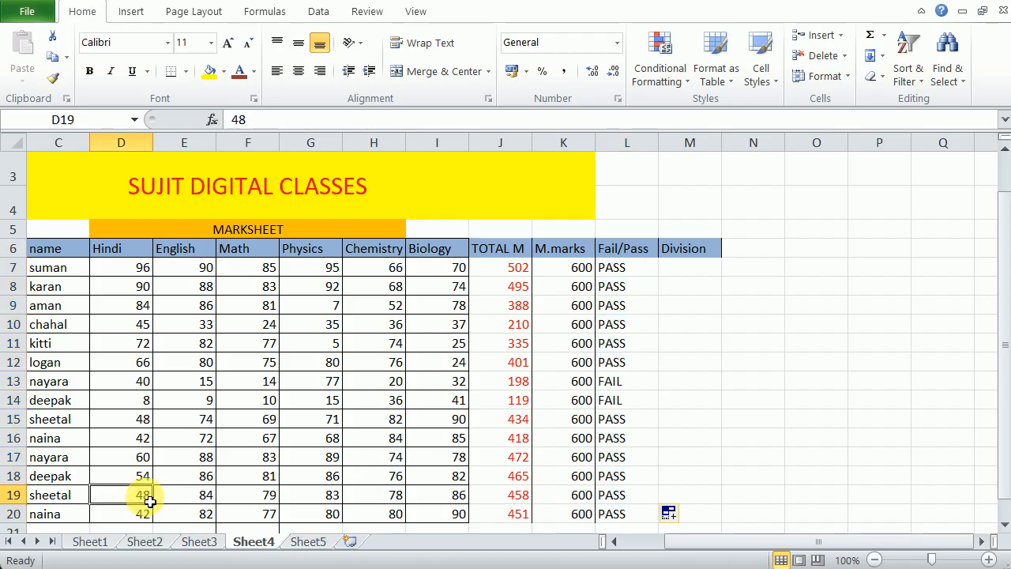
text(12)
click(209, 496)
text(25)
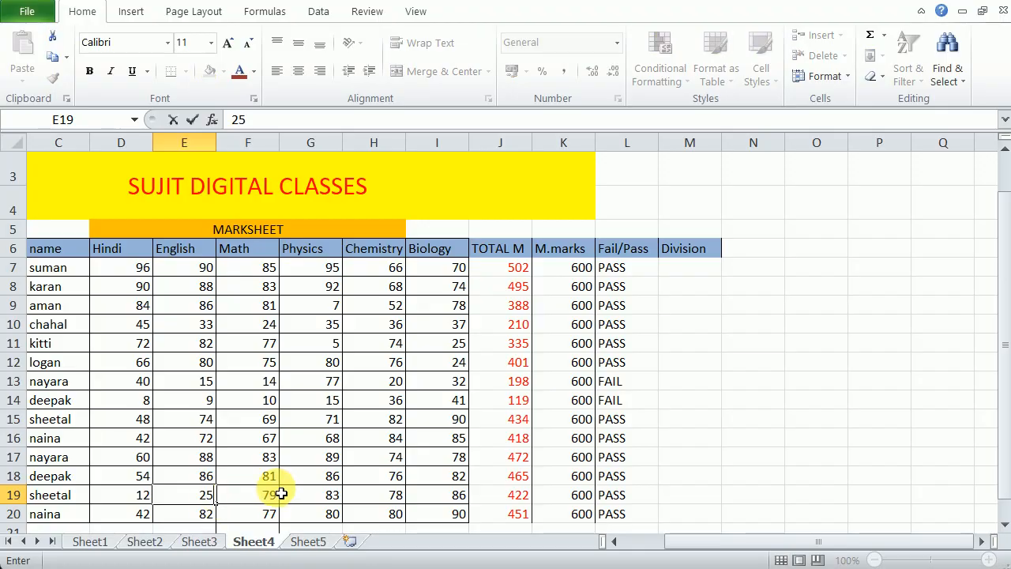
click(301, 497)
text(25)
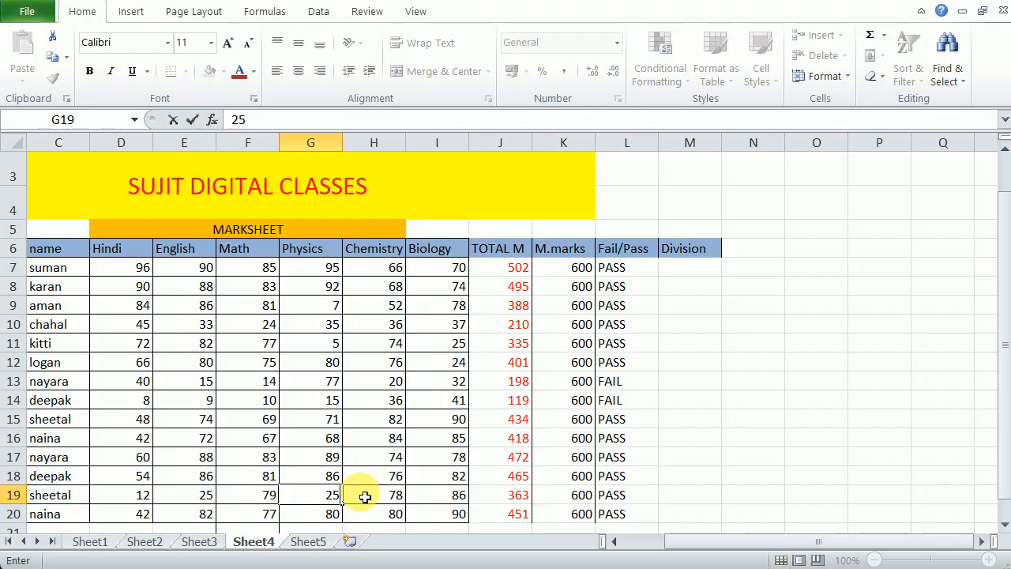
click(365, 496)
text(25)
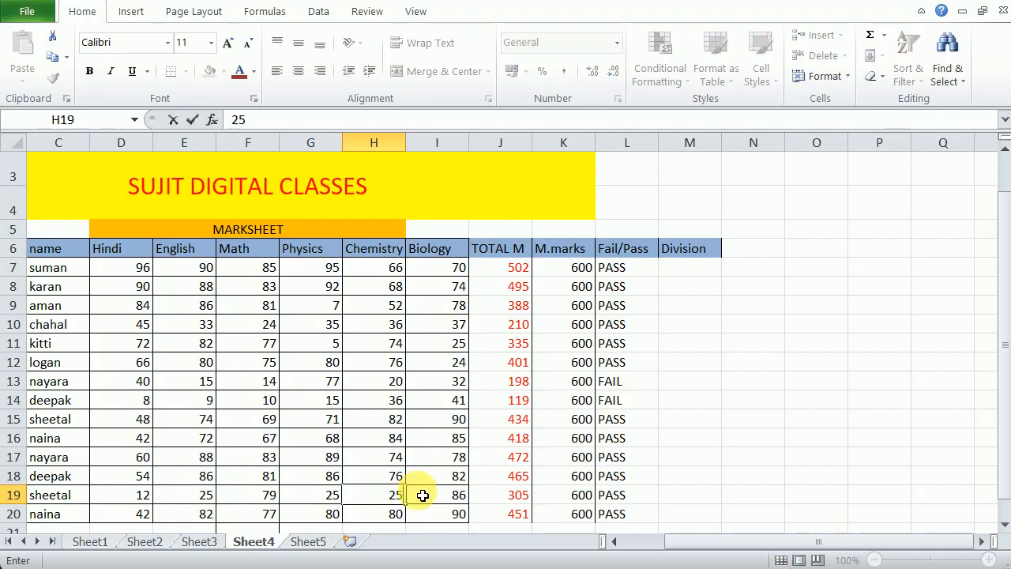
click(447, 496)
text(36)
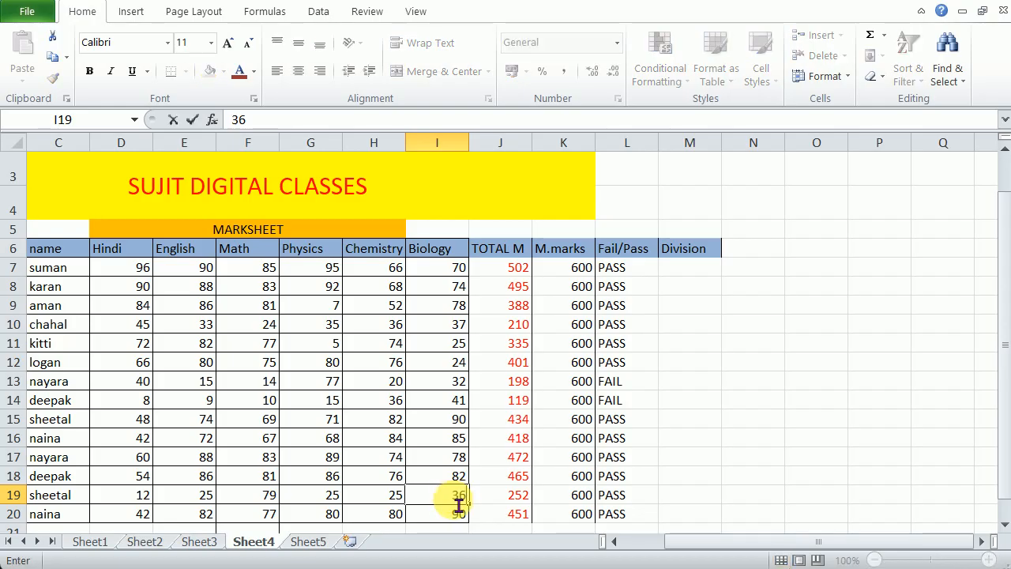
click(295, 501)
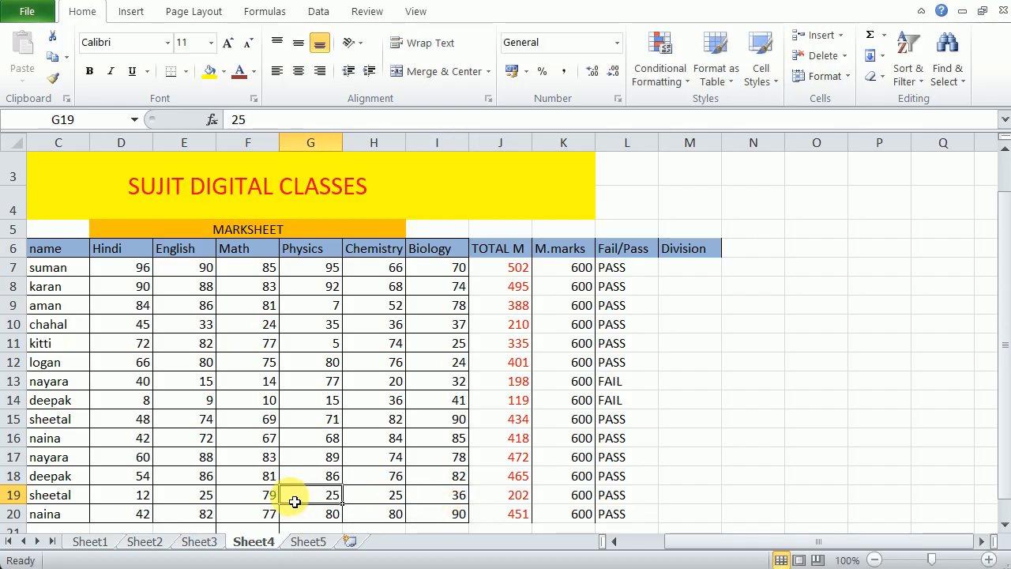
- Set the Math mark in row 19 to 23
click(269, 498)
text(23)
click(305, 493)
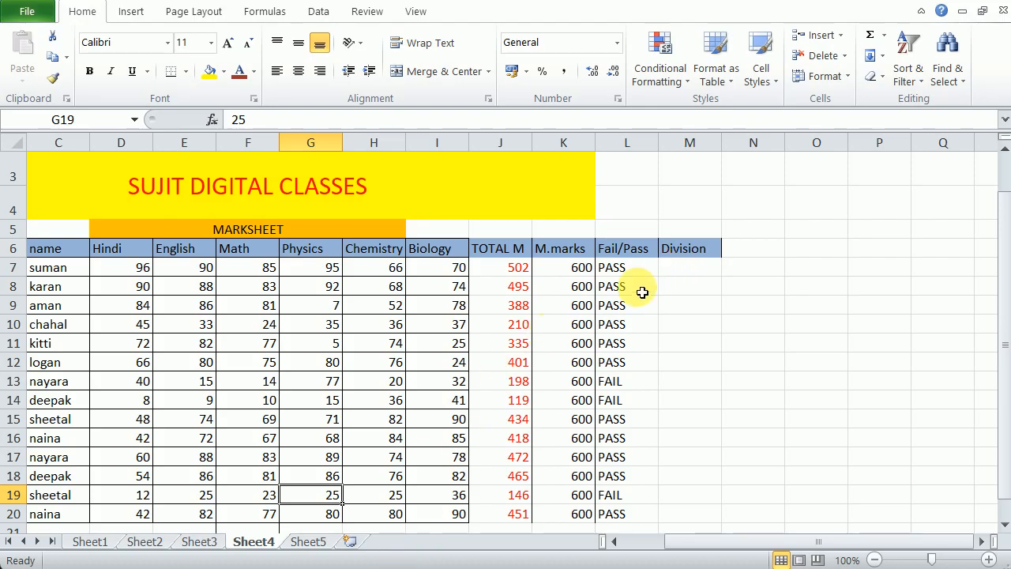
- Begin an IF formula in cell M7 of the Division column with the logical test J7>=480
click(679, 273)
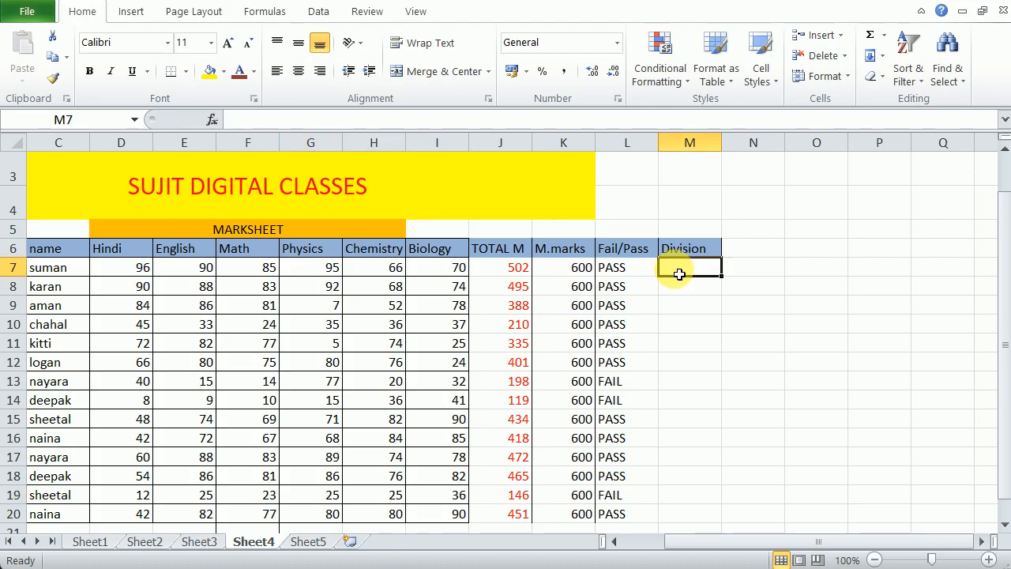
text(=)
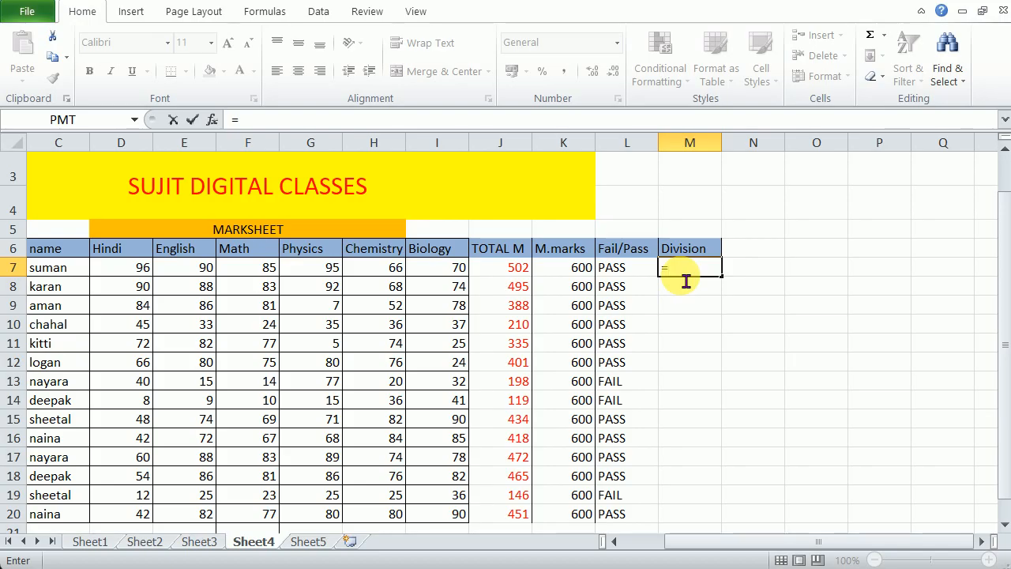
text(if)
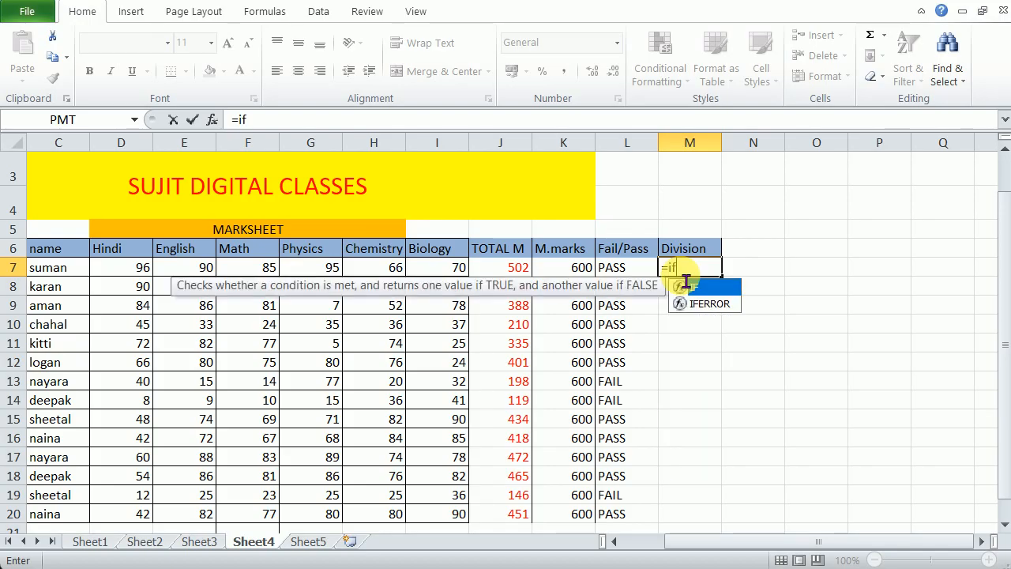
double_click(699, 285)
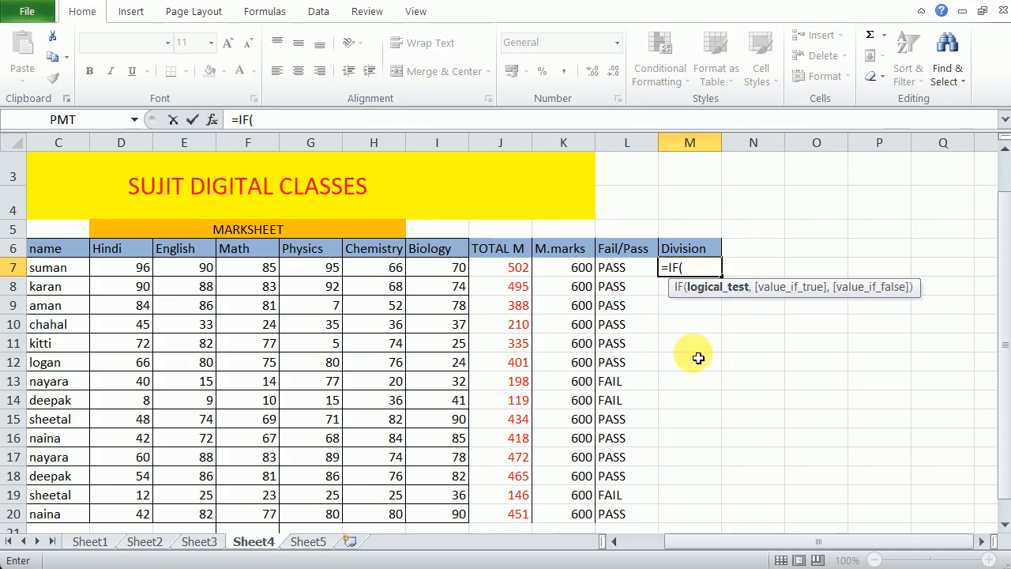
click(511, 274)
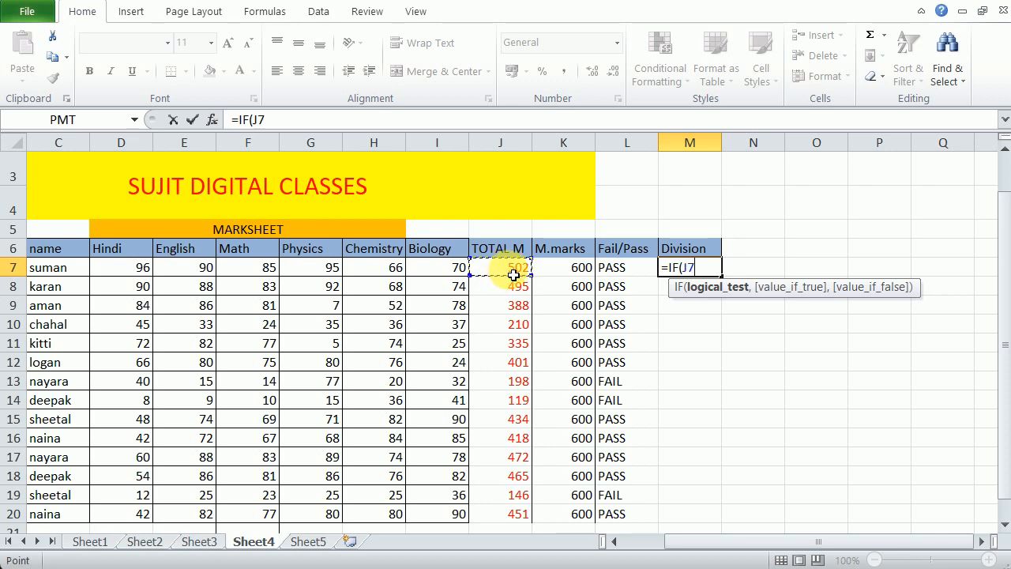
text(>)
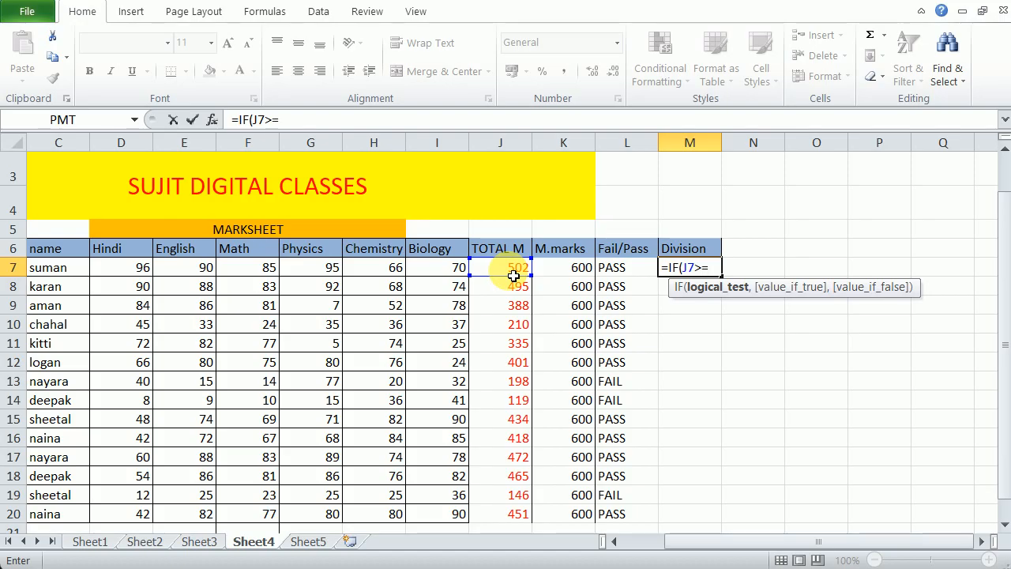
text(=8)
key(BackSpace)
text(480)
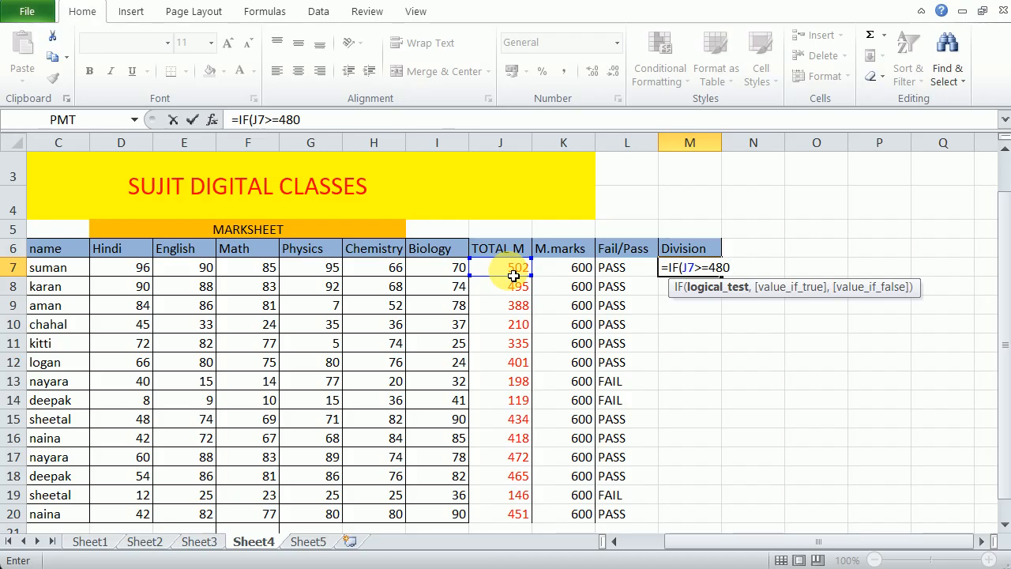
- Give the Division formula in M7 the value-if-true result "1st HON"
text(,)
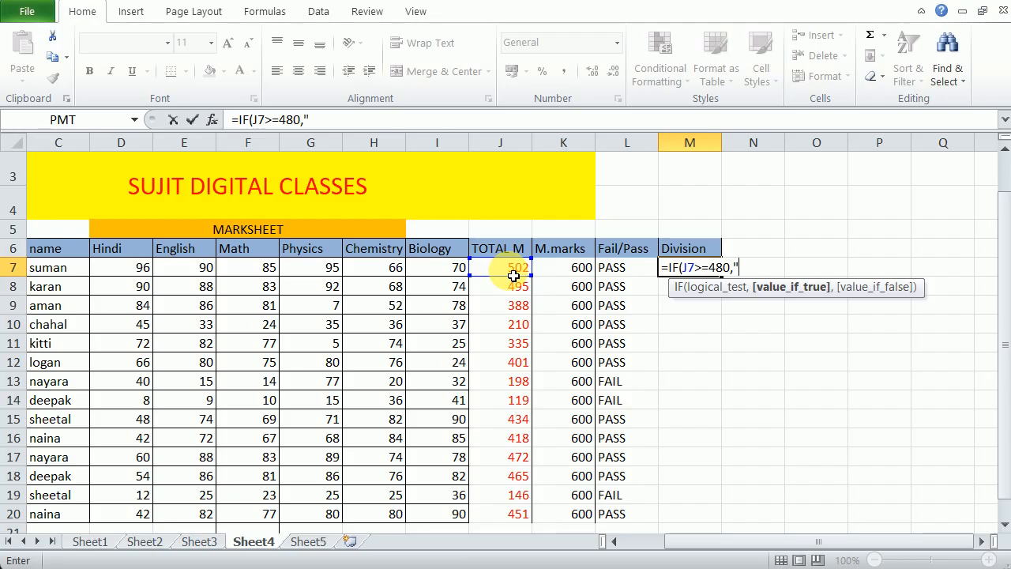
text("1st Ho)
key(BackSpace)
text(ON)
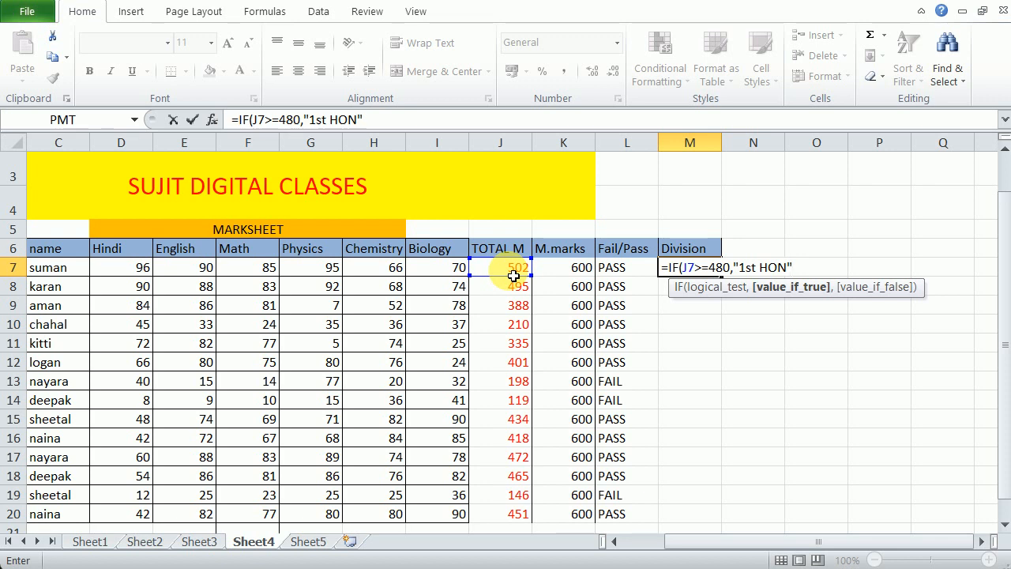
- Complete the M7 Division formula with nested IFs for J7>=360 "1st", J7>=270 "2nd" and J7>=198 "3rd", accepting the proposed bracket correction
text(,)
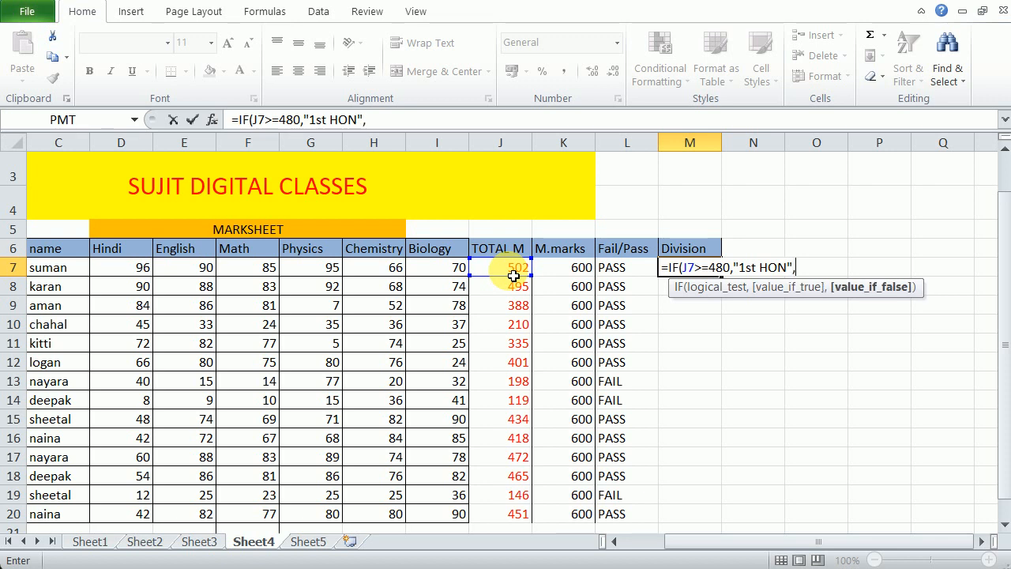
text(if)
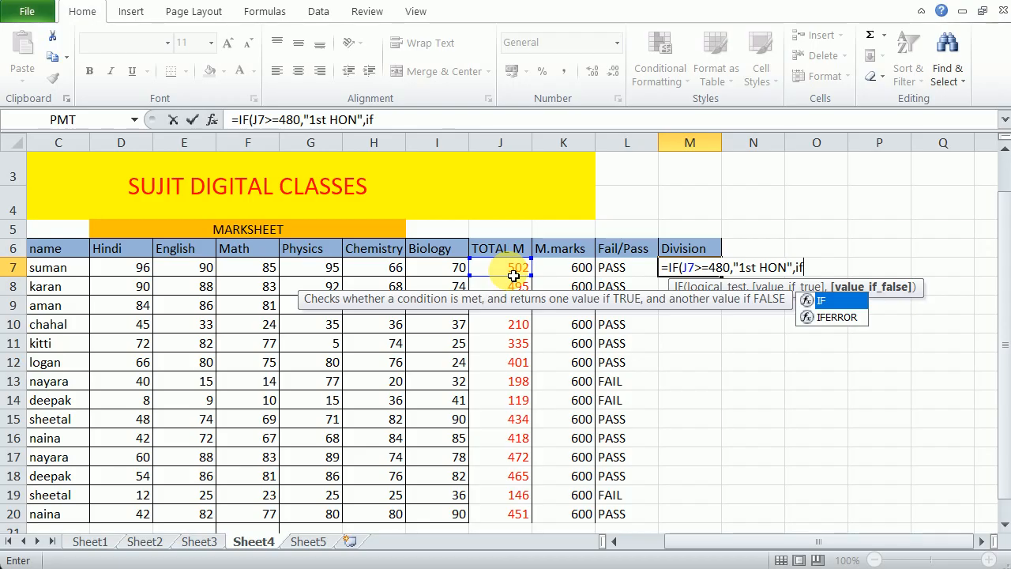
double_click(836, 302)
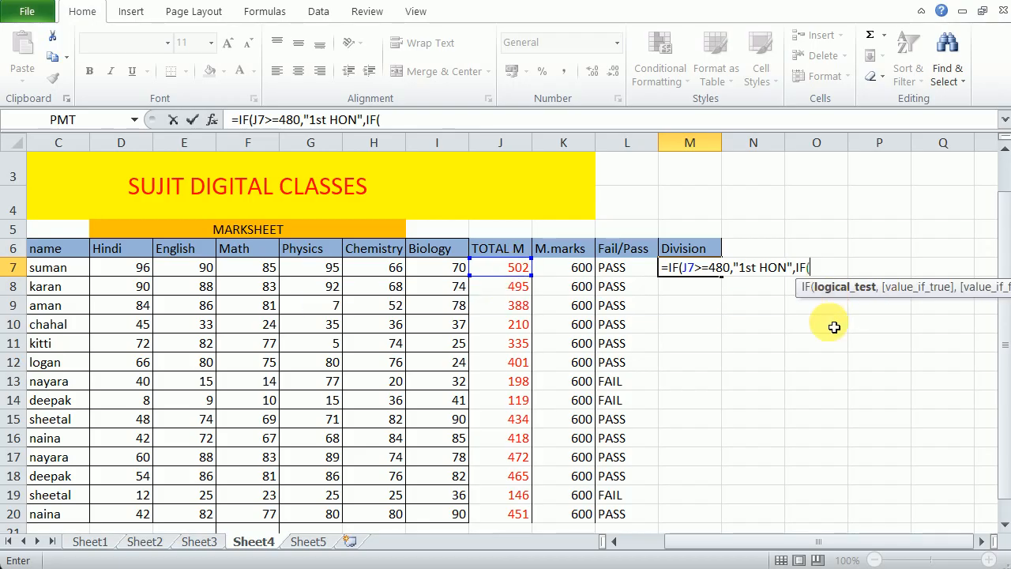
click(516, 273)
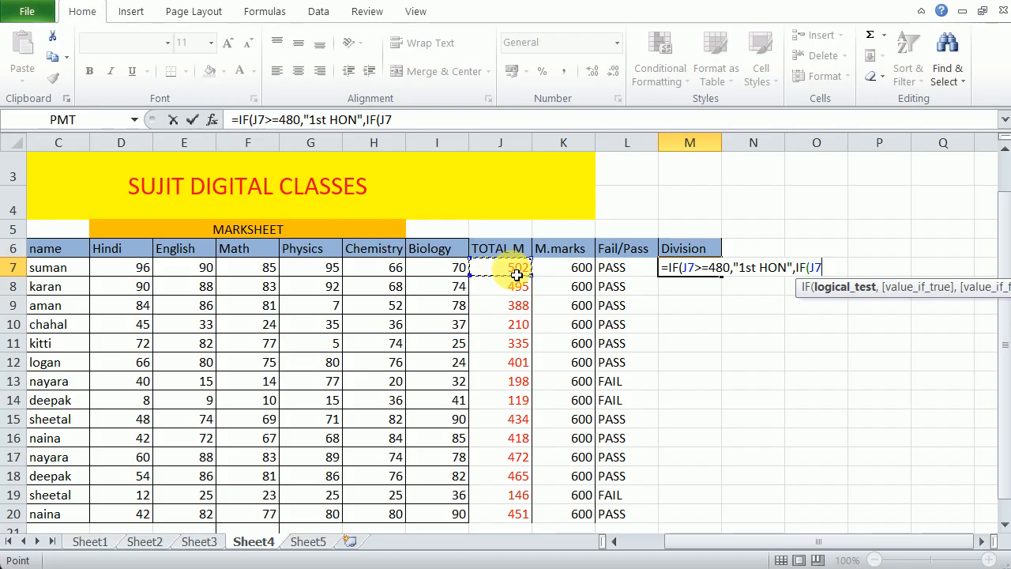
text(>=)
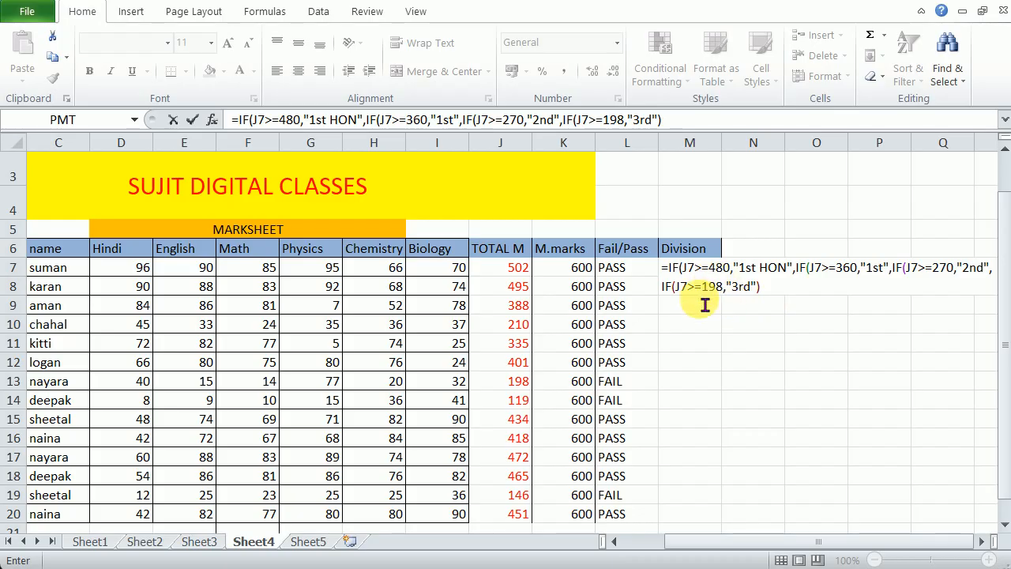
click(774, 296)
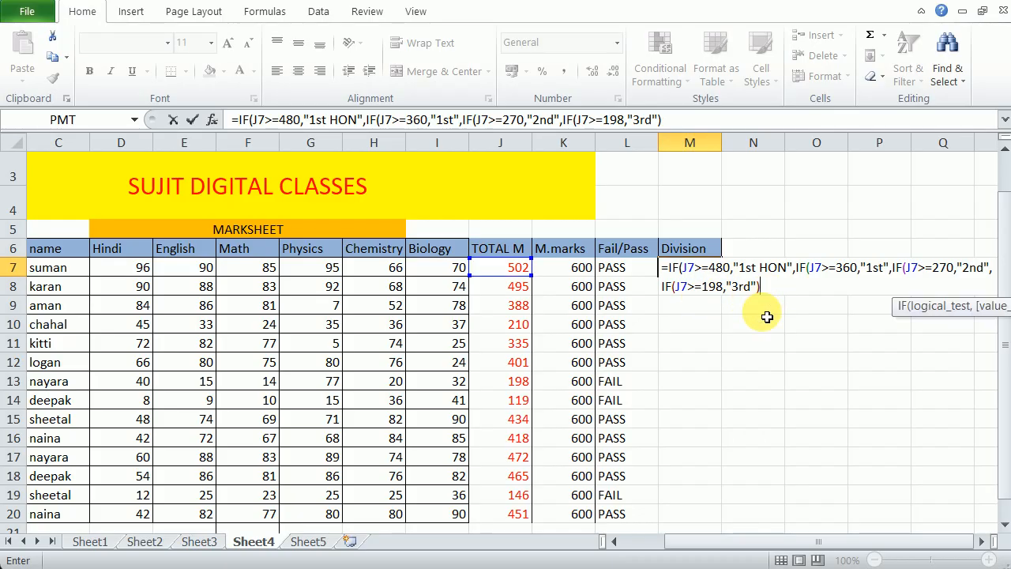
key(Return)
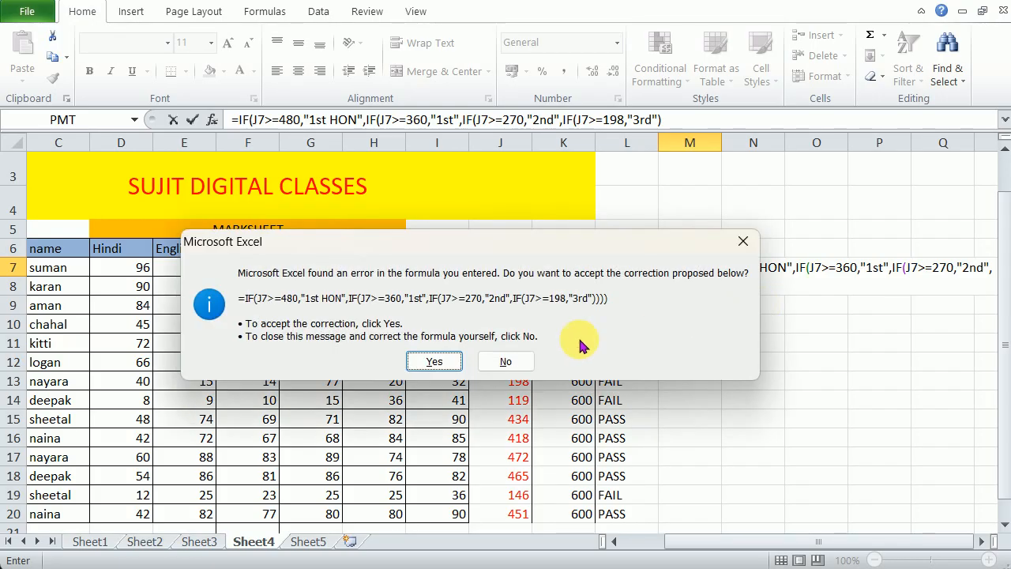
click(435, 363)
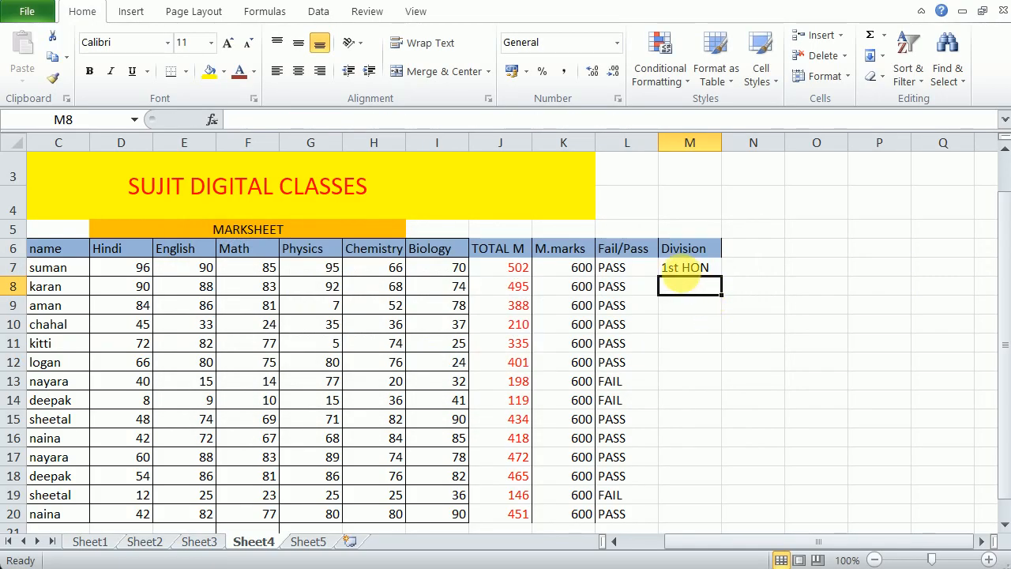
- Fill the Division formula from M7 down through M20
click(684, 273)
drag(727, 281, 726, 505)
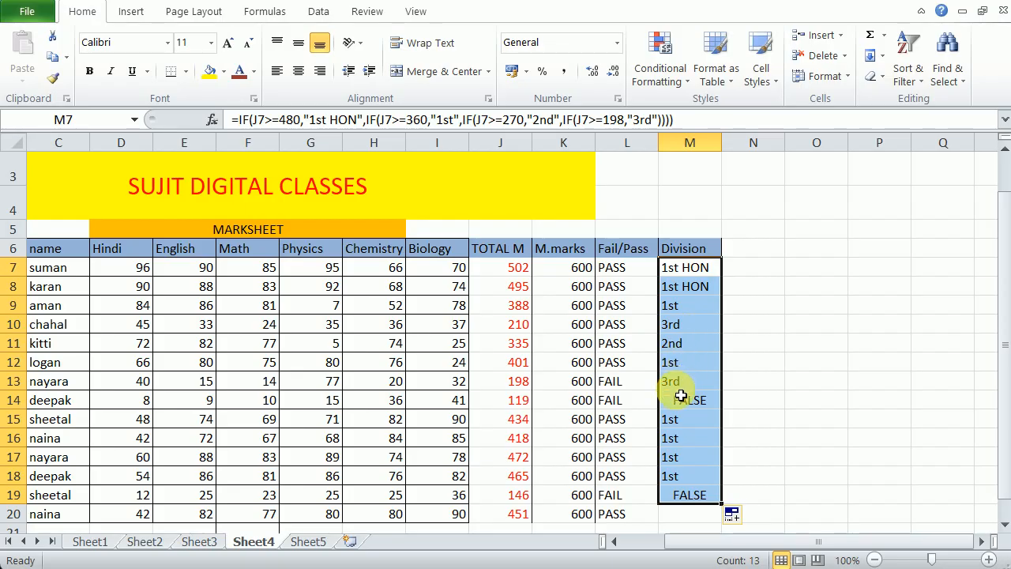
drag(719, 505, 718, 524)
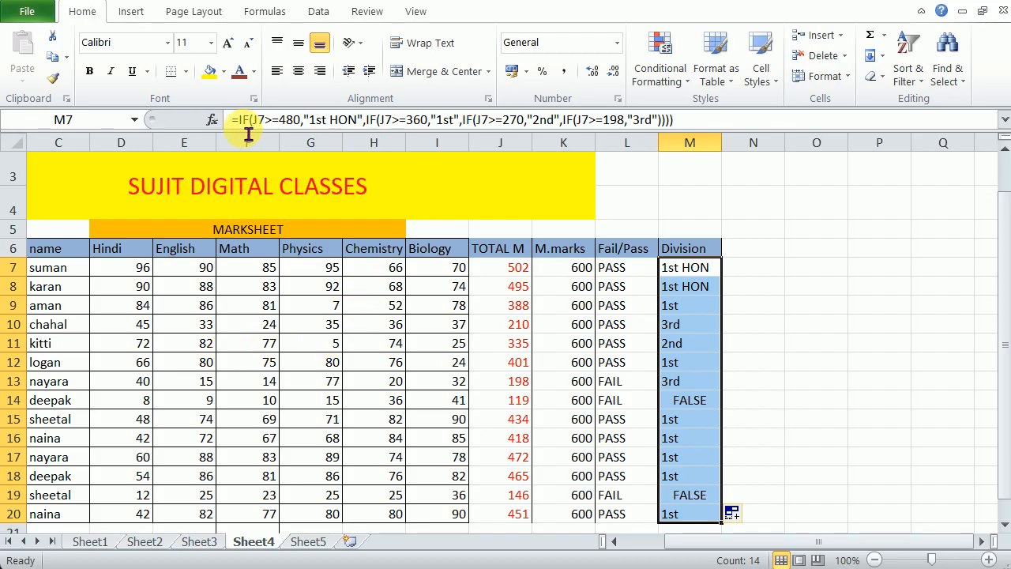
- Replace the Division formula in M7 with a reference to cell L44 on Sheet5
drag(235, 129, 714, 137)
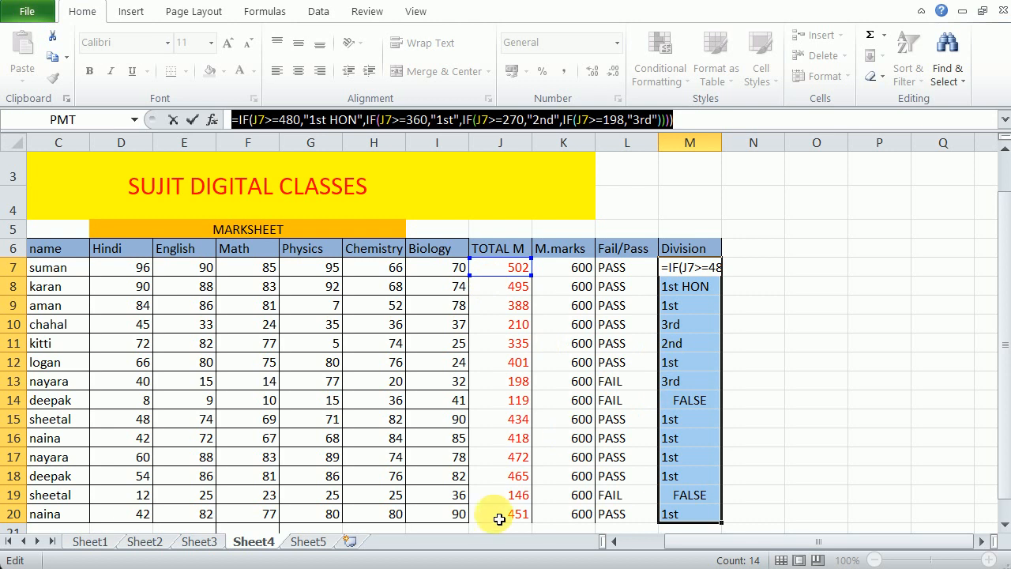
click(307, 544)
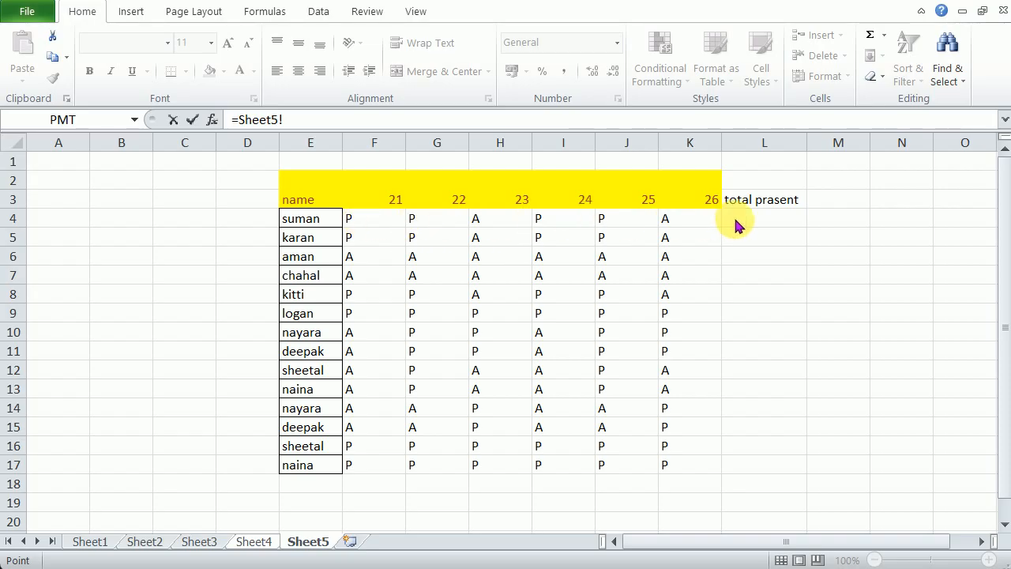
click(761, 218)
text(44)
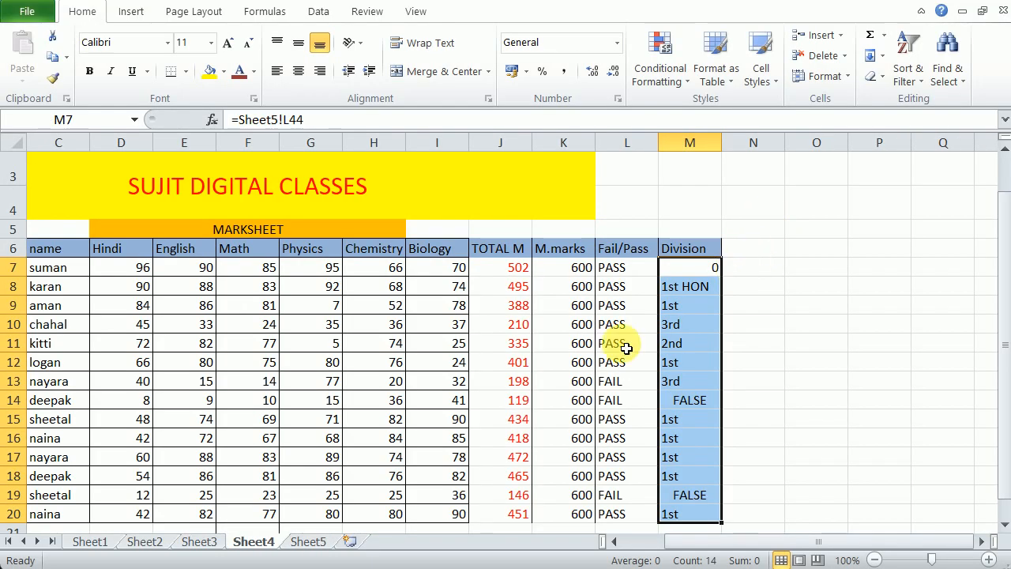
- Enter a trial value of 4 in cell L4 on Sheet5 and clear it again
click(308, 541)
click(762, 230)
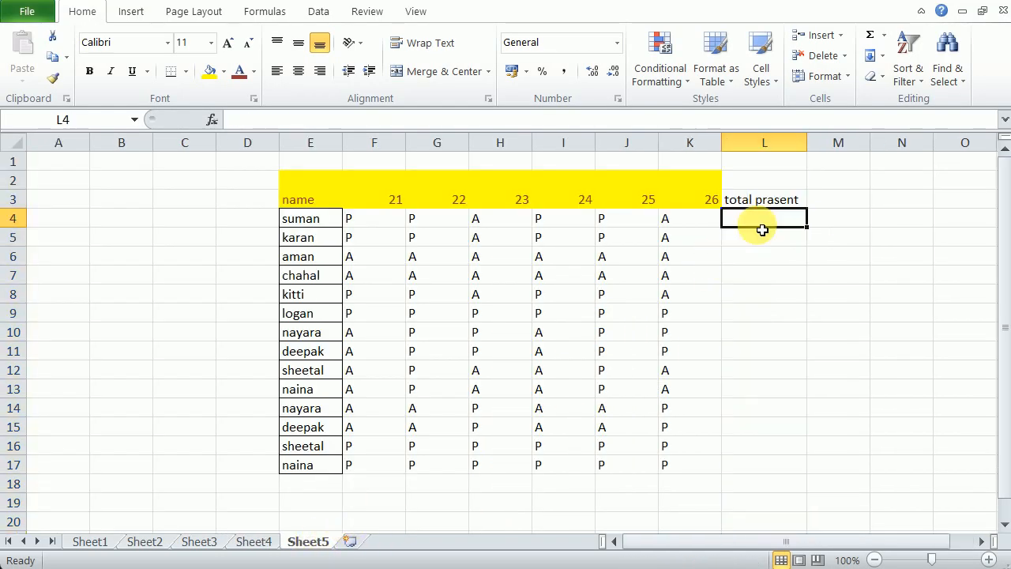
text(4)
key(Return)
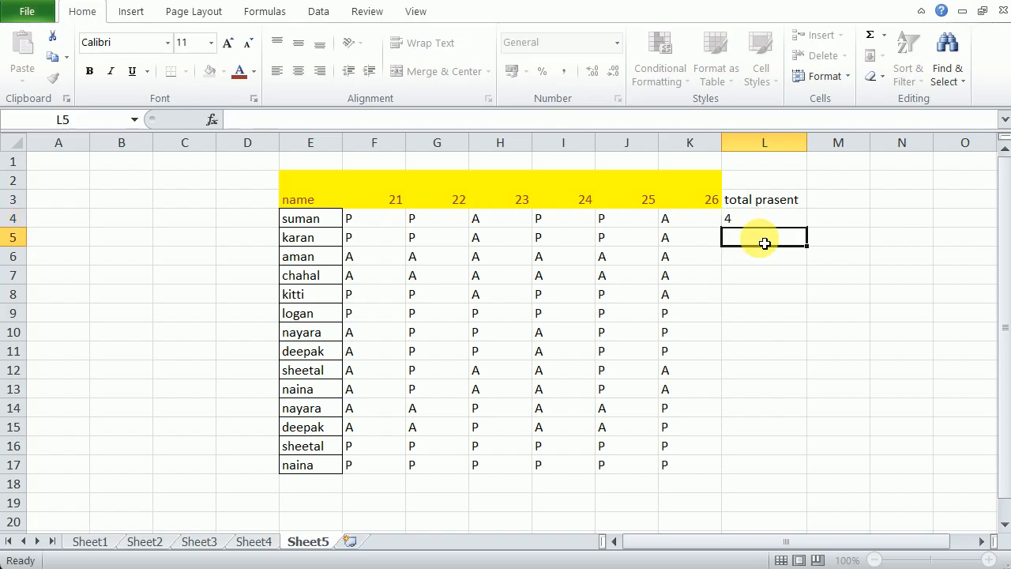
click(754, 223)
key(Delete)
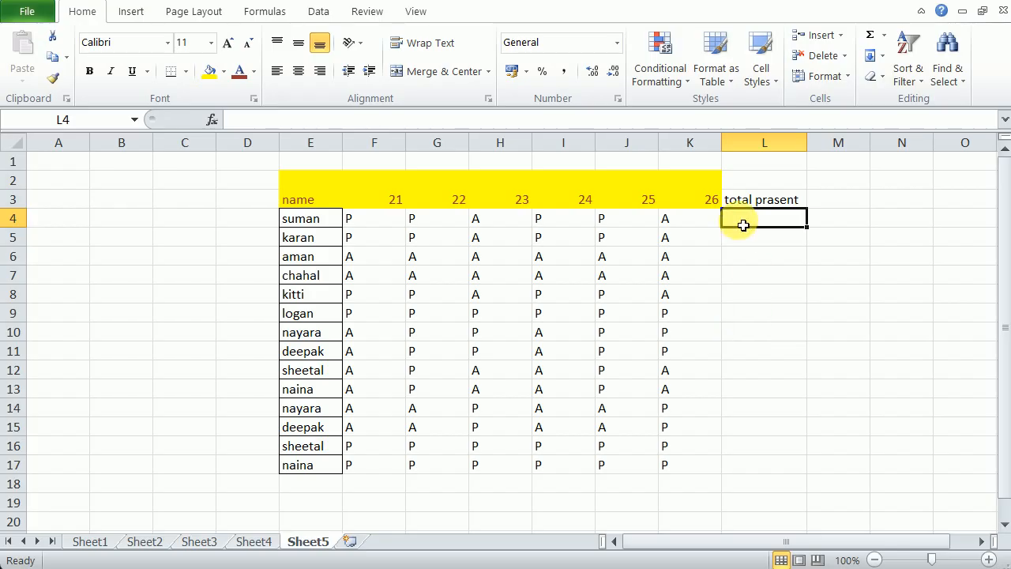
- Begin a COUNTIF formula in cell L4 of the total prasent column
text(c)
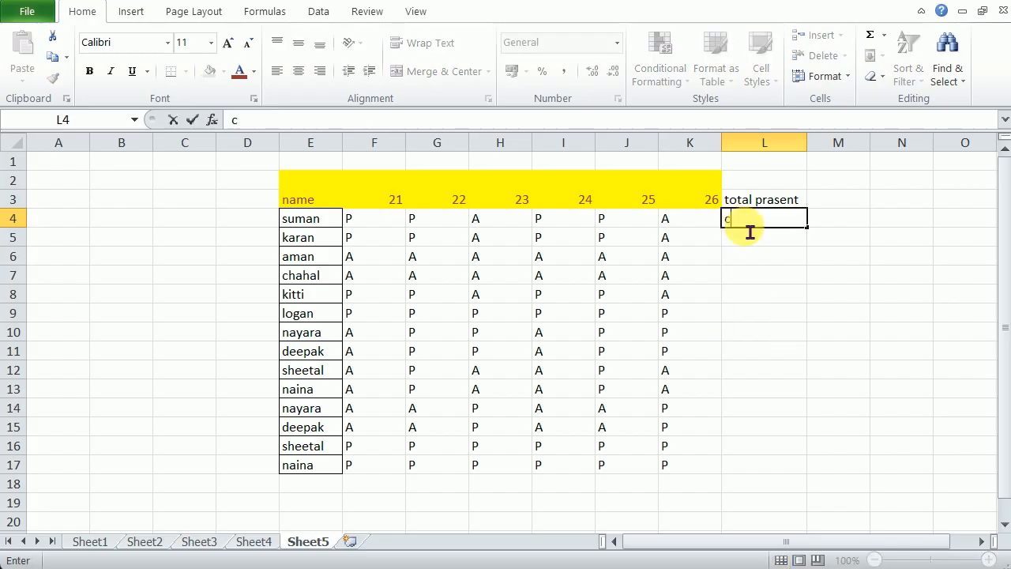
text(o)
key(BackSpace)
key(BackSpace)
text(=)
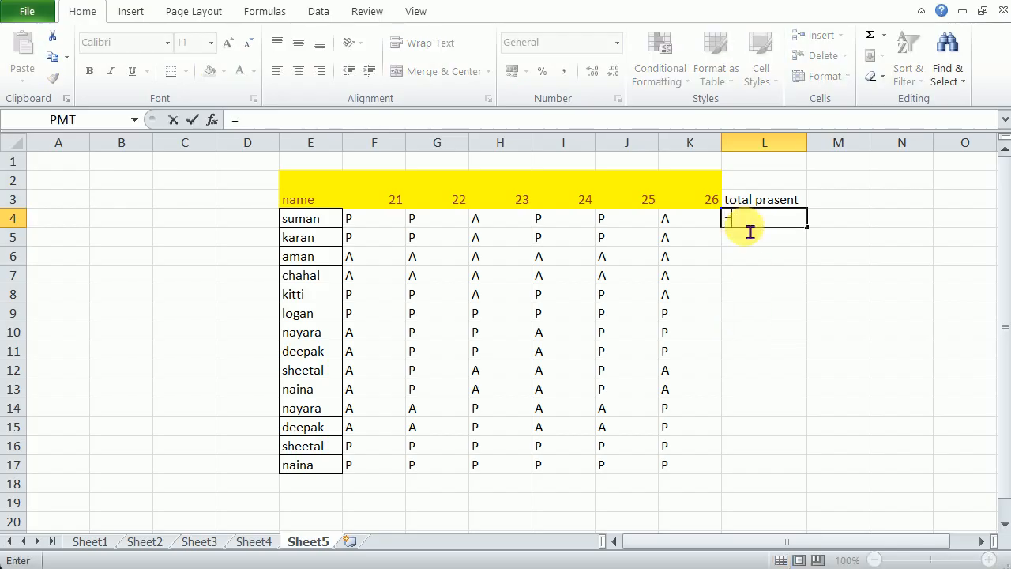
text(co)
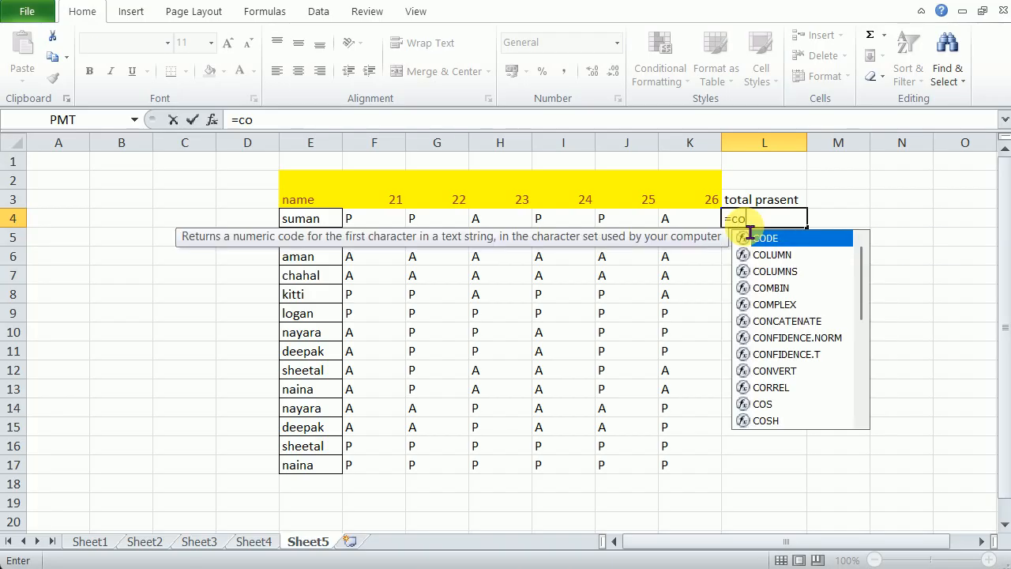
text(unt)
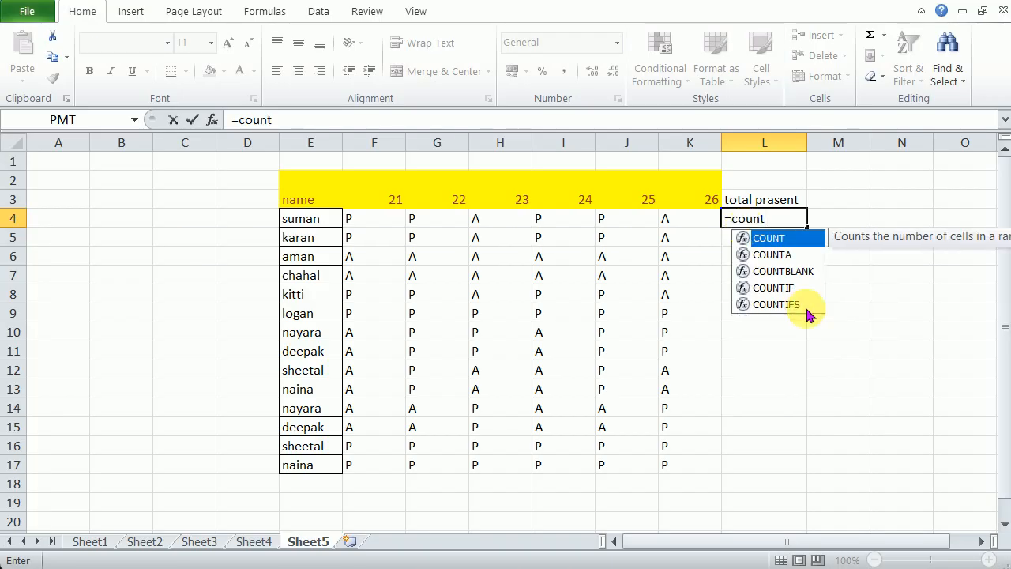
double_click(779, 288)
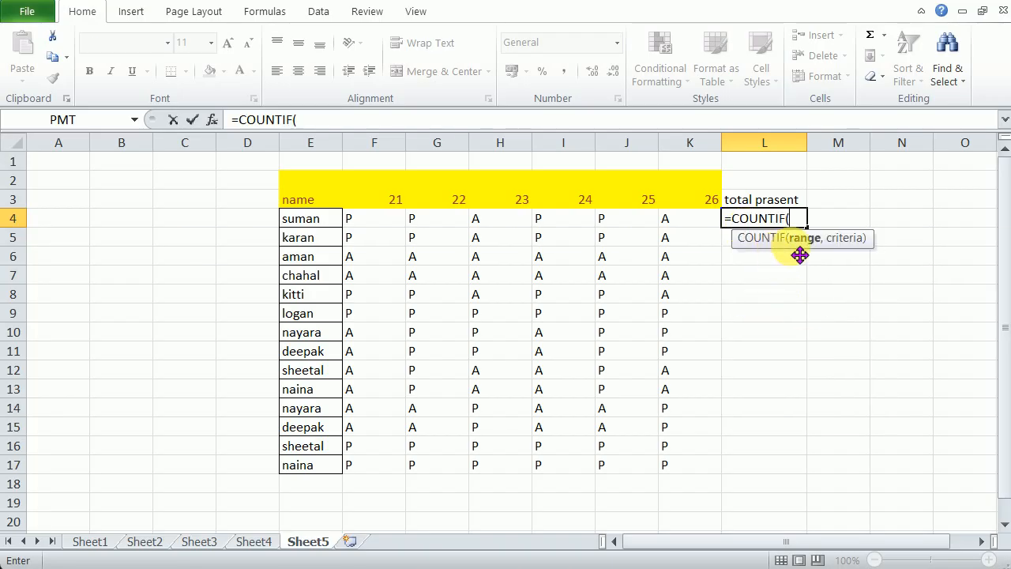
- Complete the COUNTIF formula in L4 with the range F4:K4 and the criteria "P"
click(398, 221)
drag(398, 221, 684, 227)
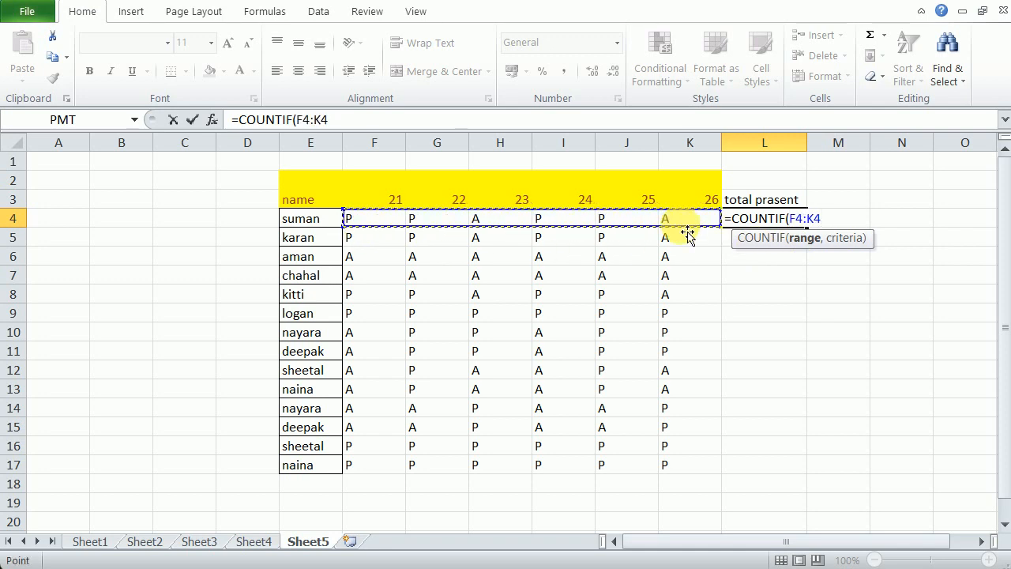
text(,"P)
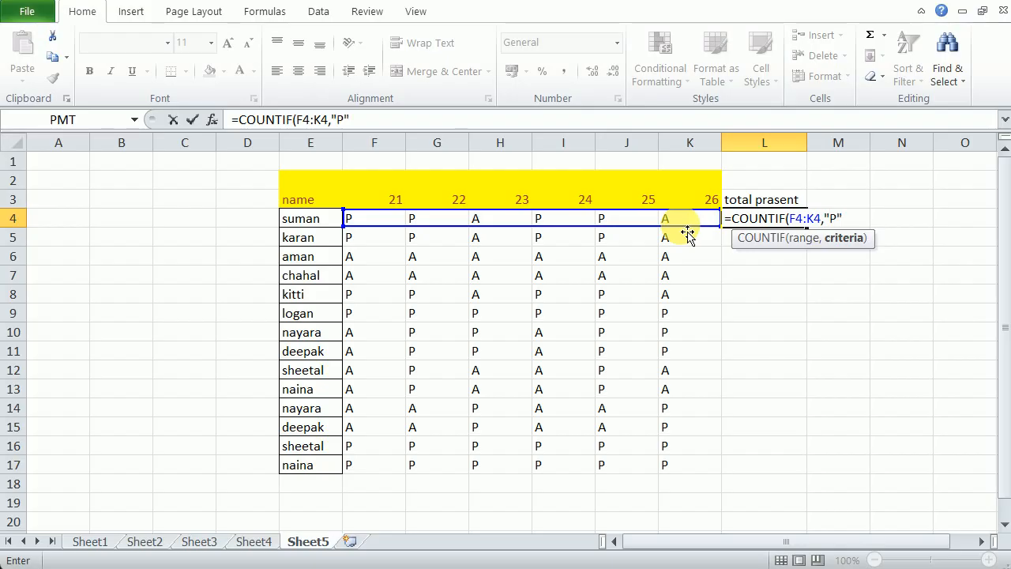
text())
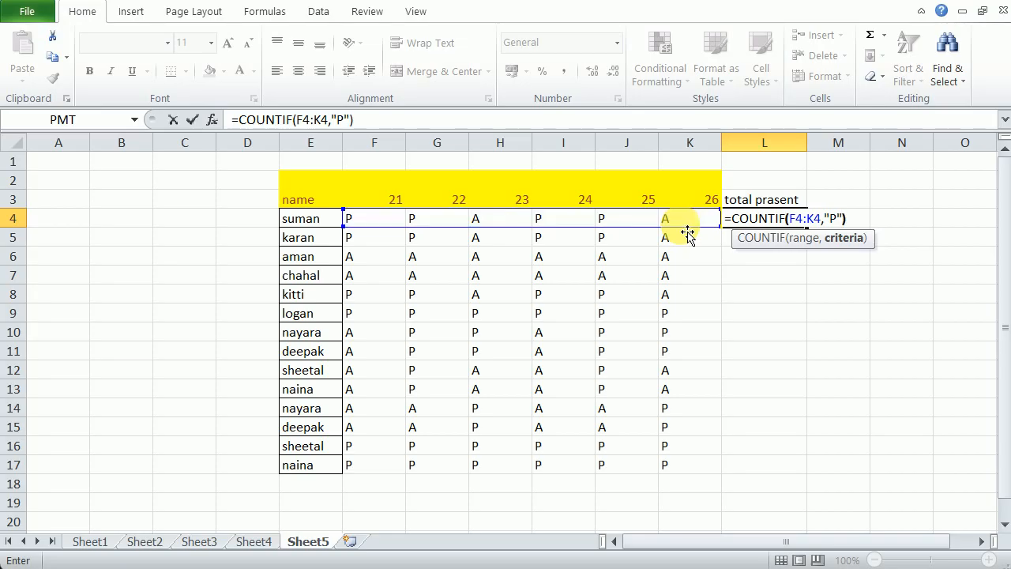
key(Return)
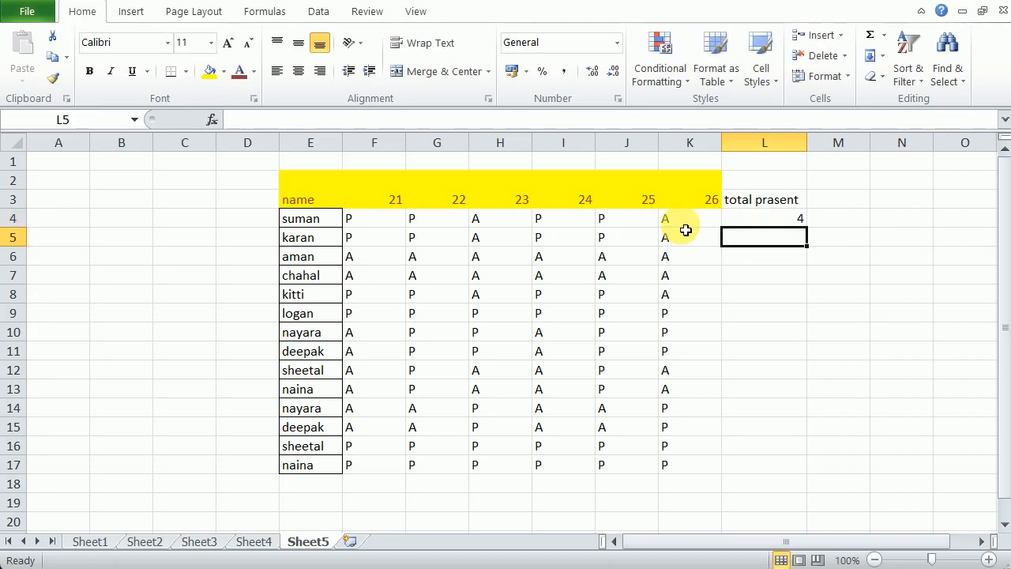
- Fill the COUNTIF formula from L4 down through L17 and check the counts against the attendance in rows 6, 7 and 17
click(750, 220)
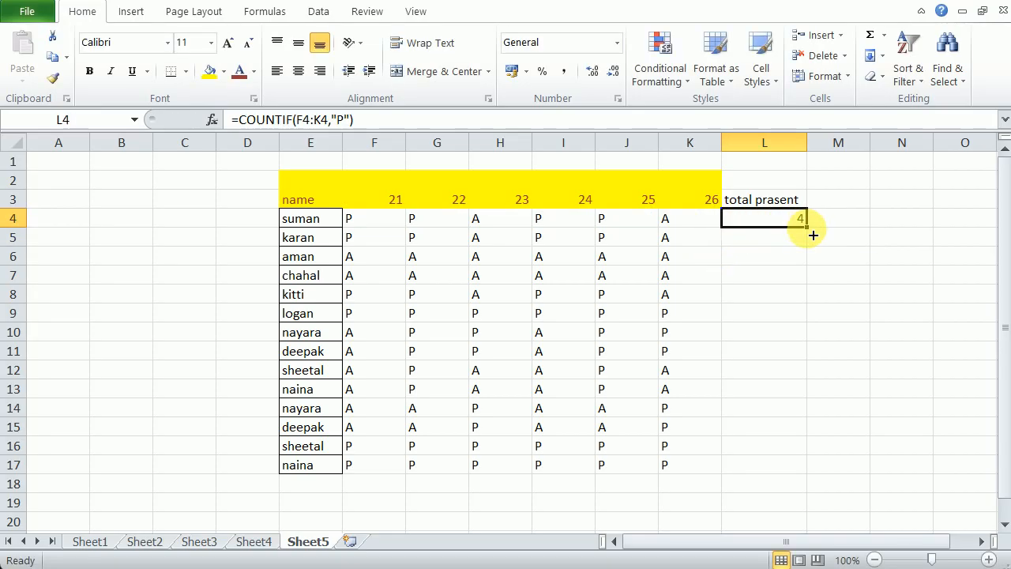
drag(812, 233, 800, 475)
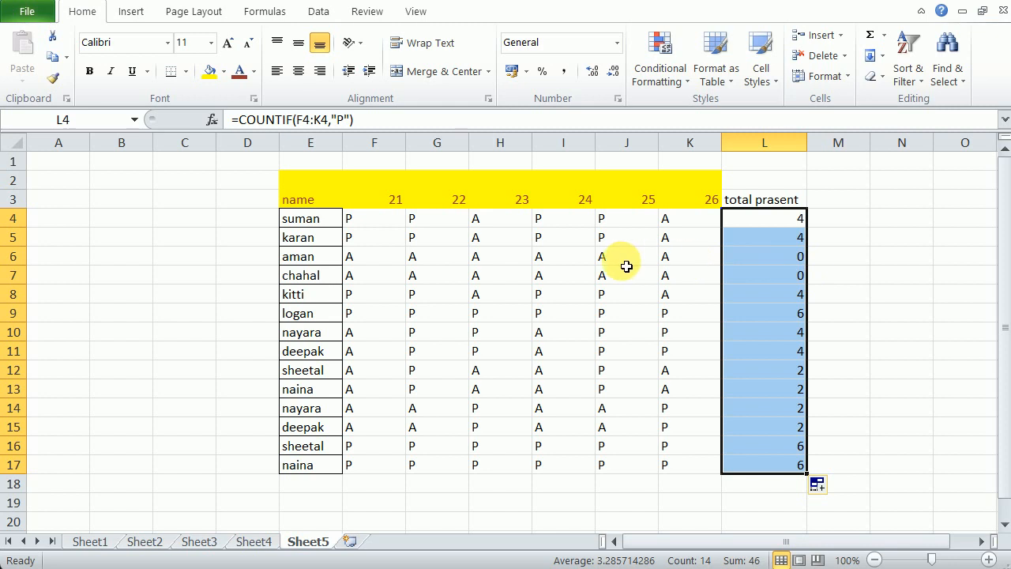
drag(390, 265, 822, 264)
drag(361, 280, 802, 281)
drag(801, 468, 370, 469)
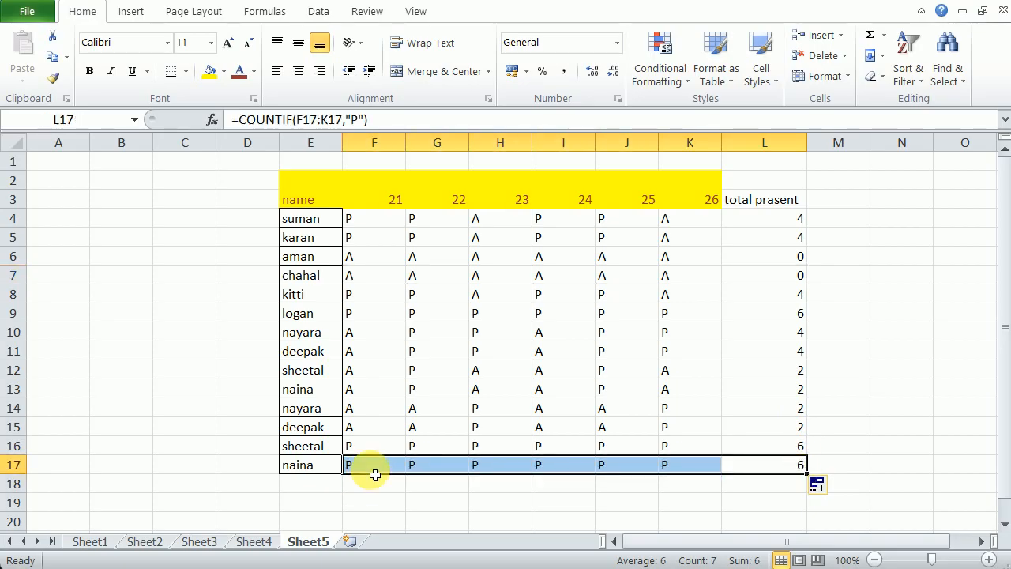